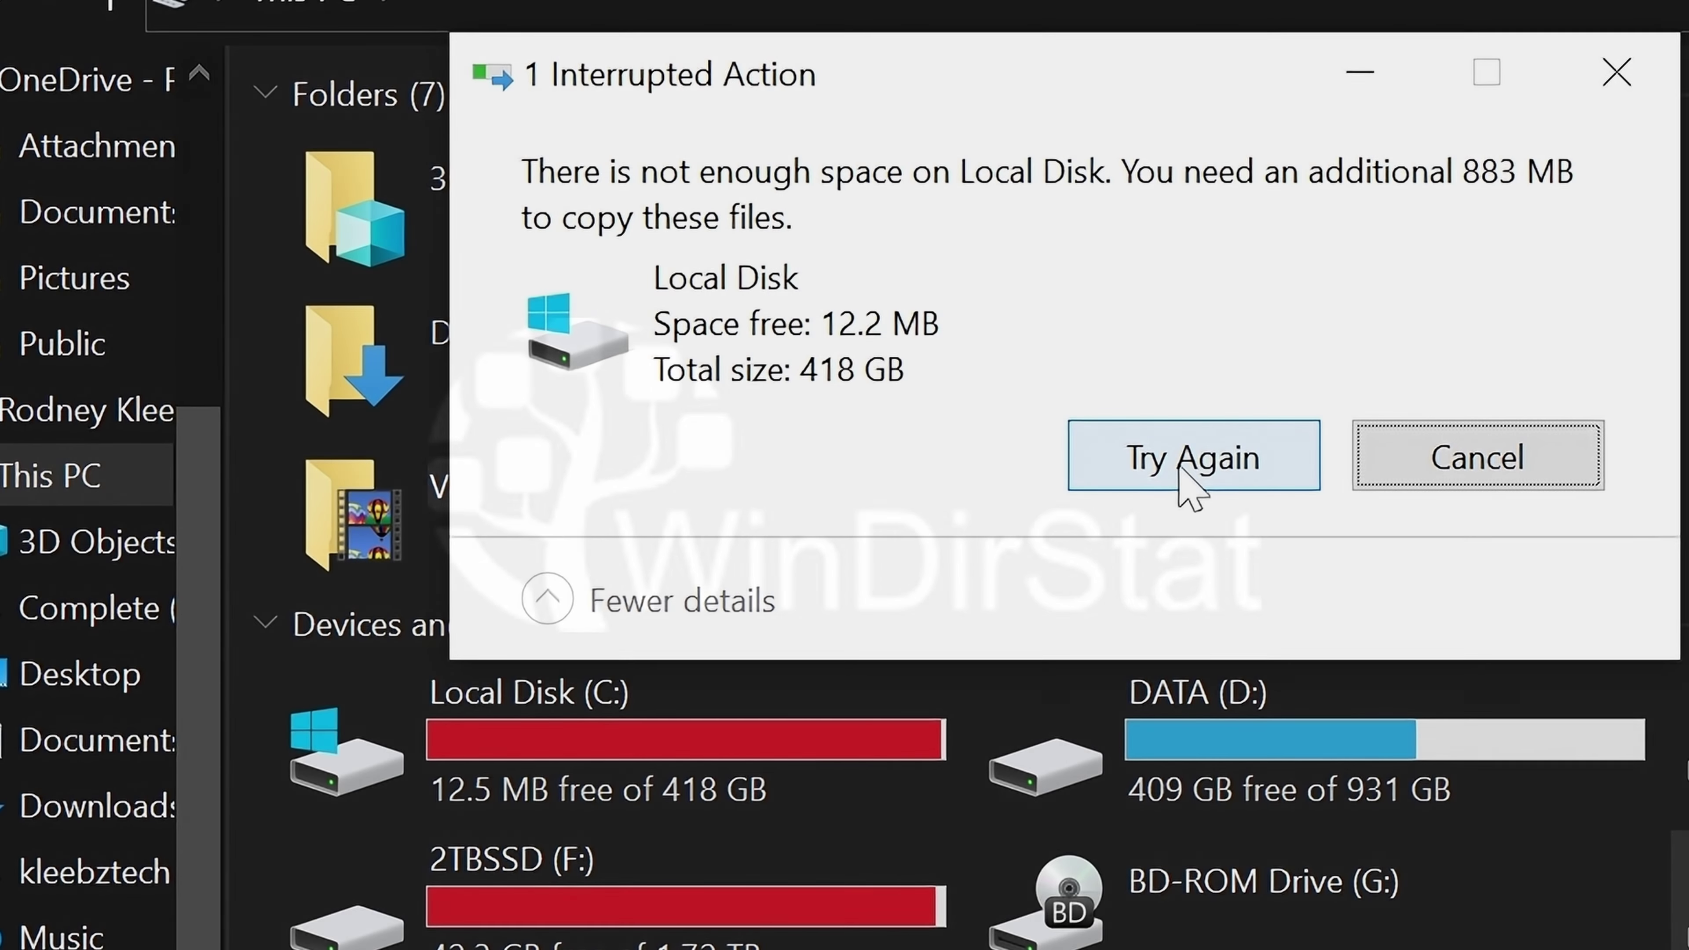
Step: Retry the interrupted copy, then settle on Individual Drives in the drive selection
left_click(1181, 476)
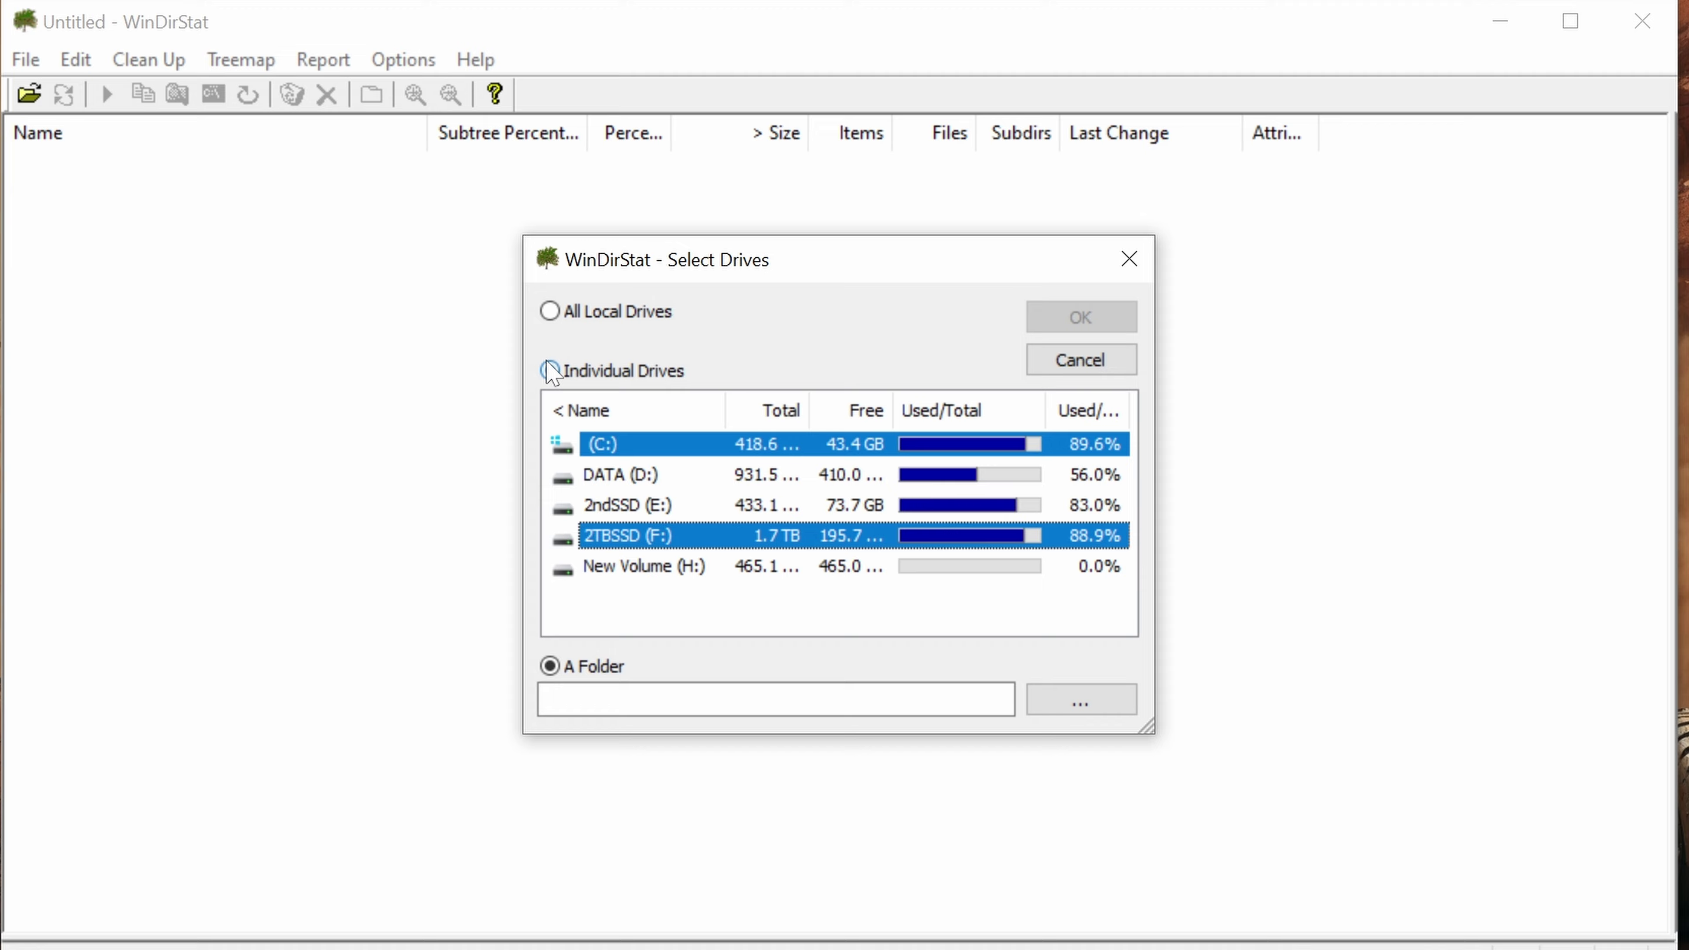
left_click(551, 371)
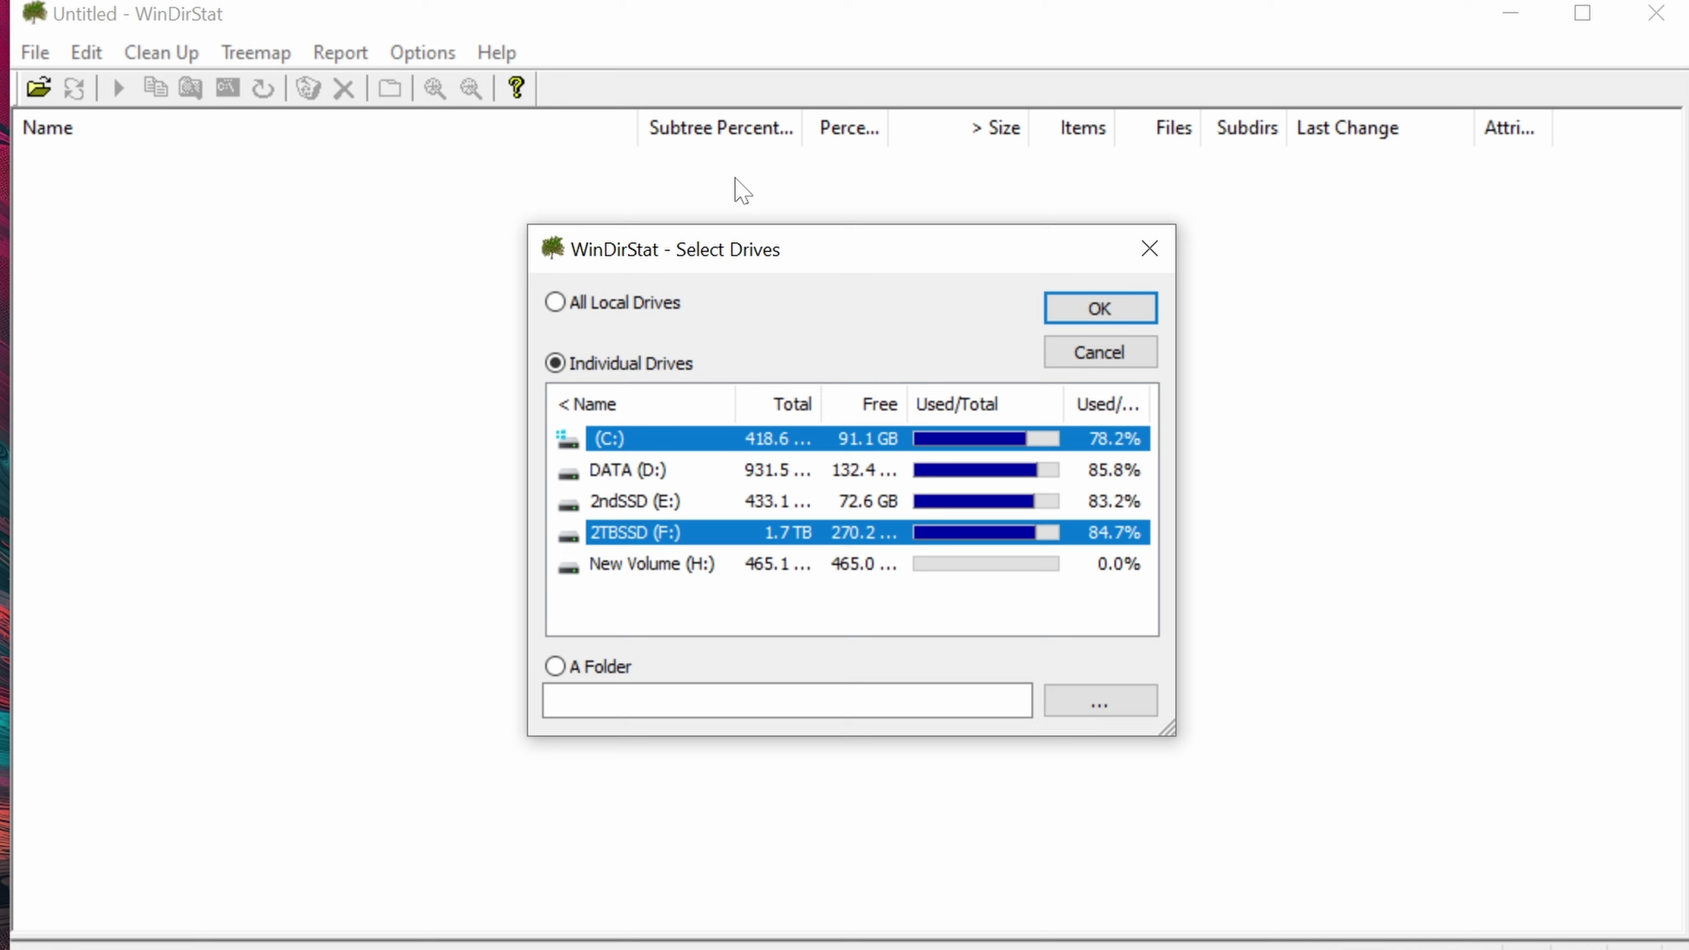
left_click(603, 305)
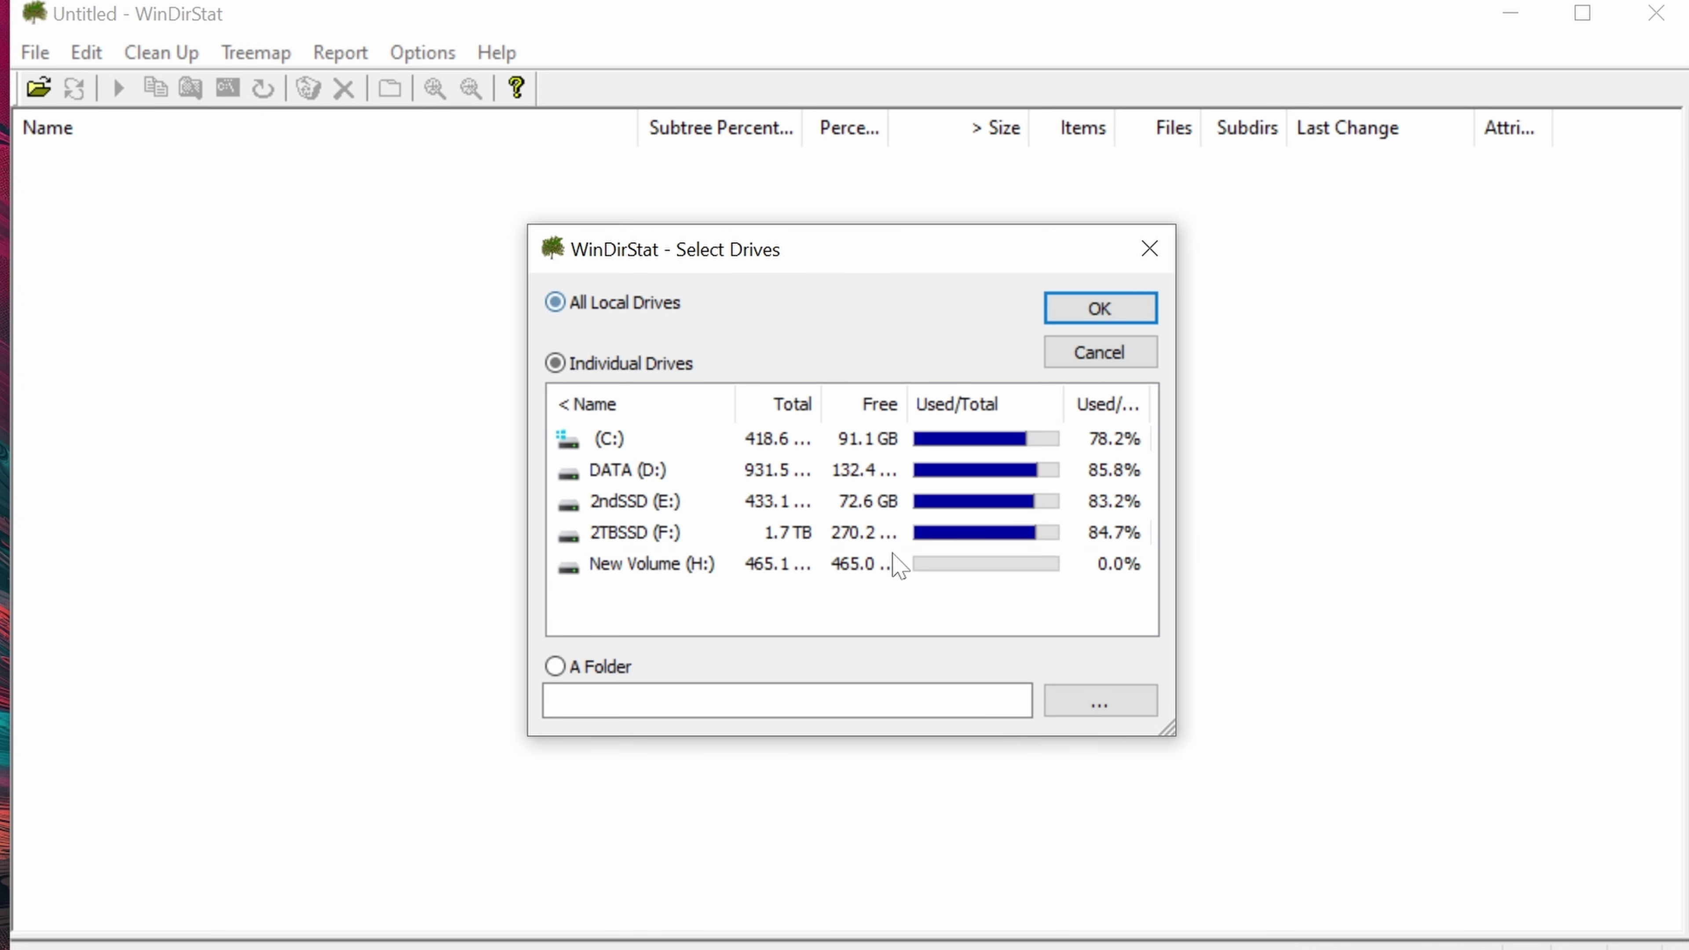
left_click(572, 365)
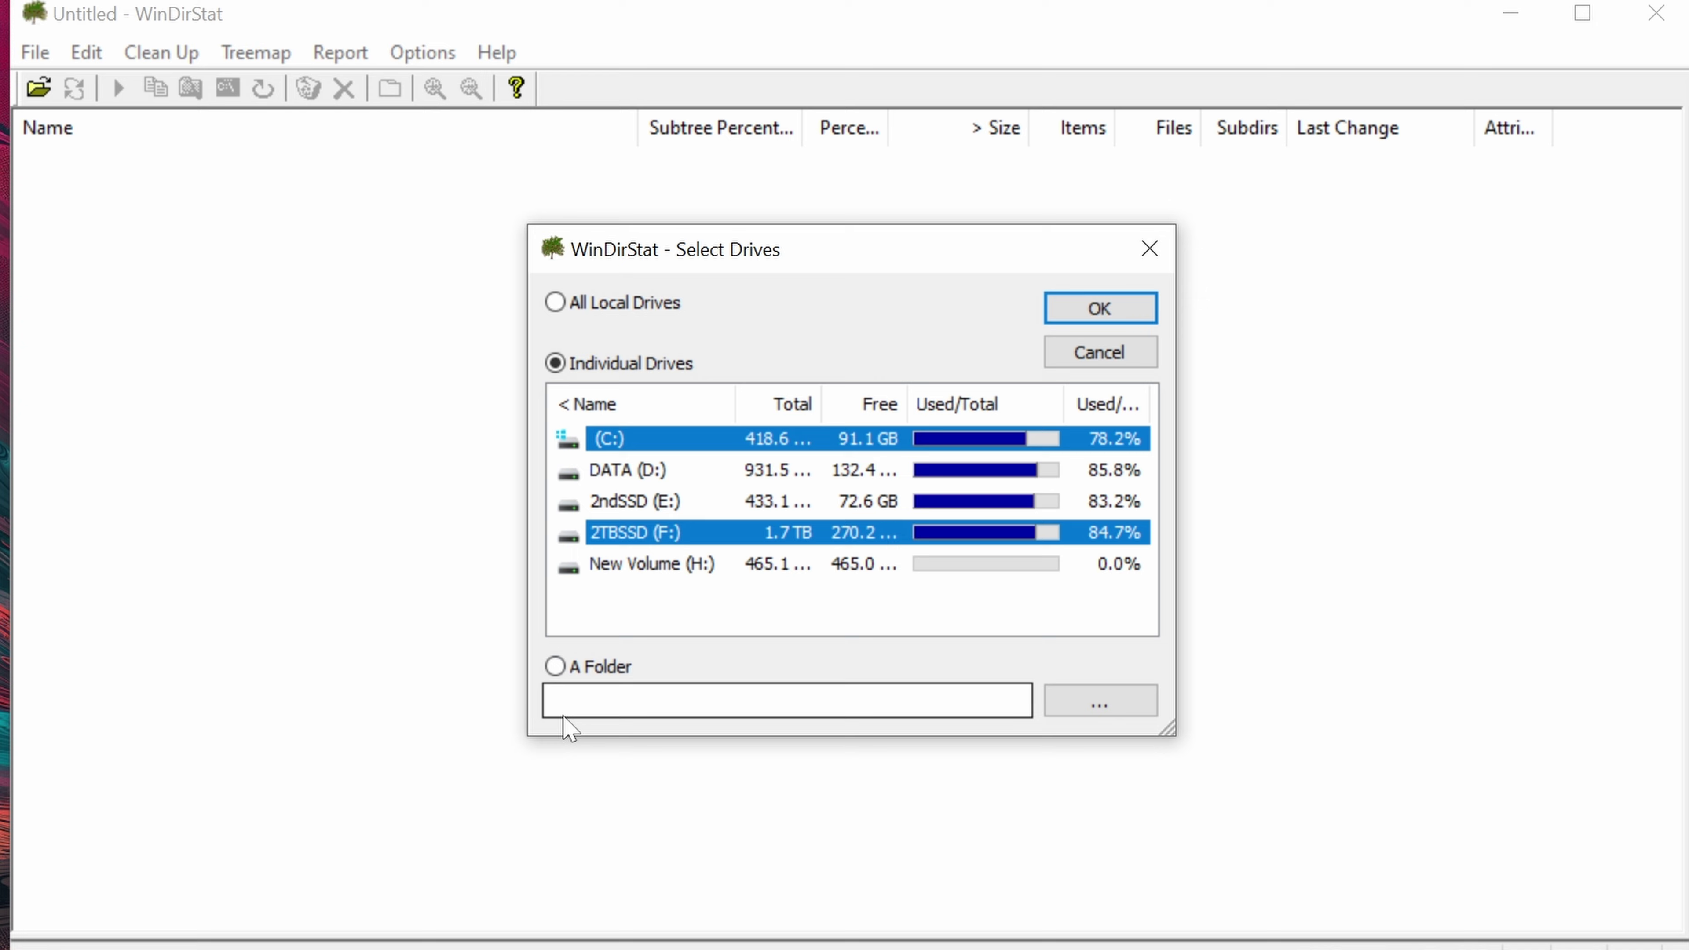
left_click(557, 671)
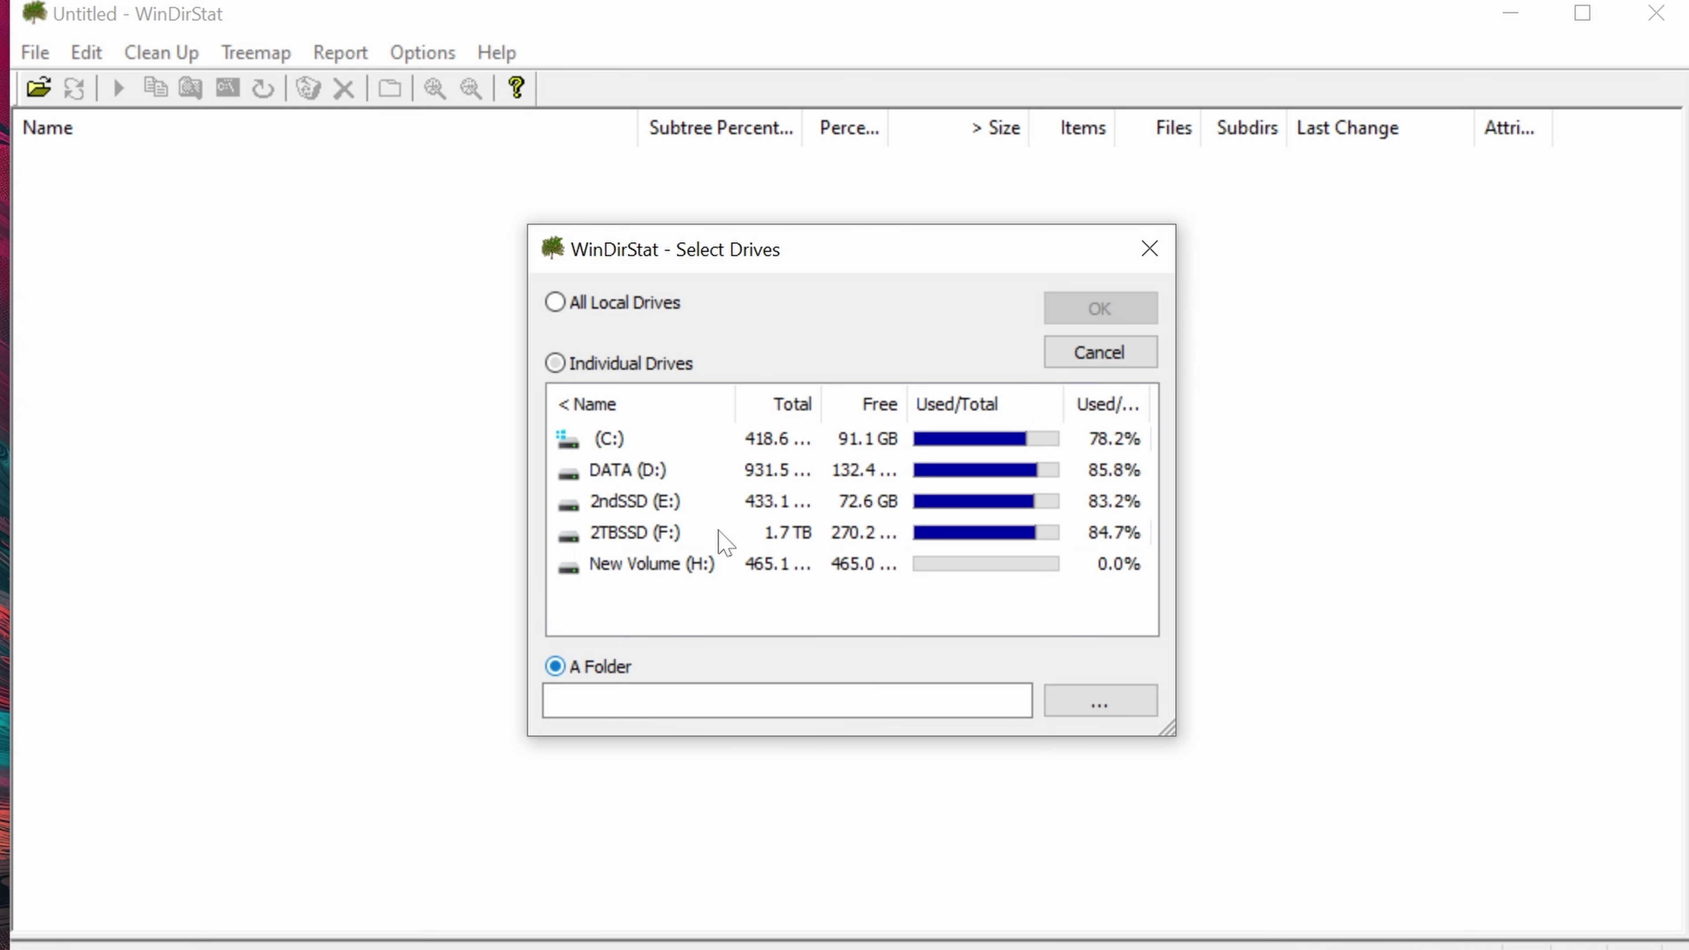
left_click(591, 376)
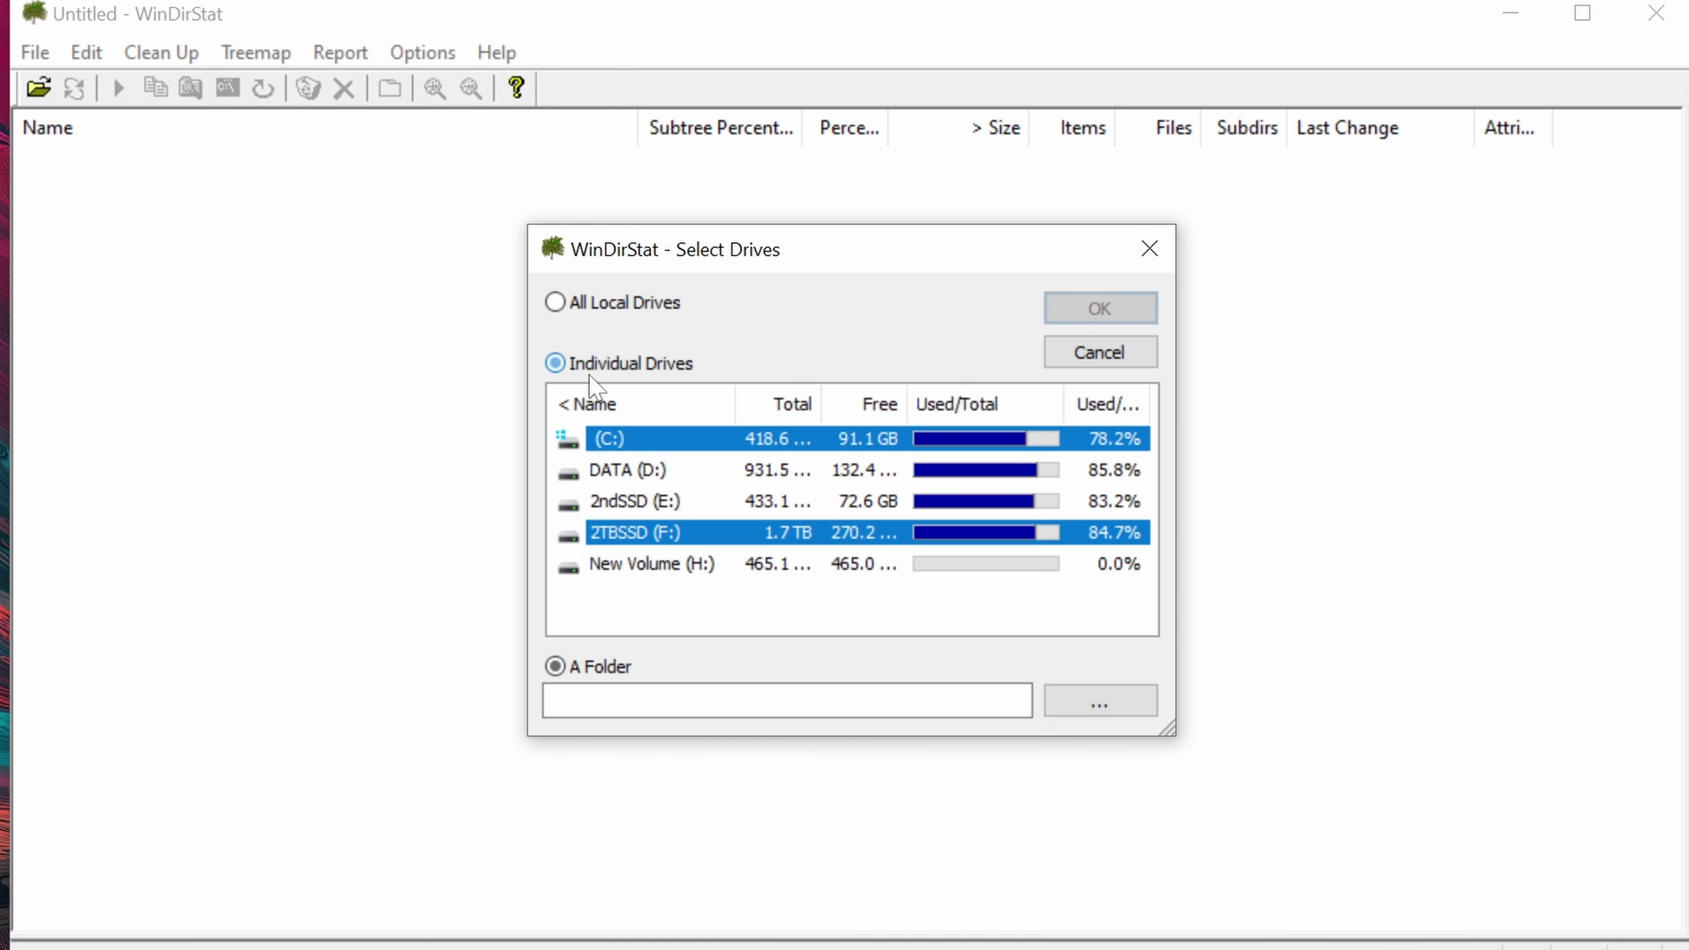
Step: Keep only C: and 2TBSSD (F:) selected and start the scan
left_click(775, 474, "ctrl")
left_click(778, 506, "ctrl")
left_click(811, 470, "ctrl")
left_click(811, 501, "ctrl")
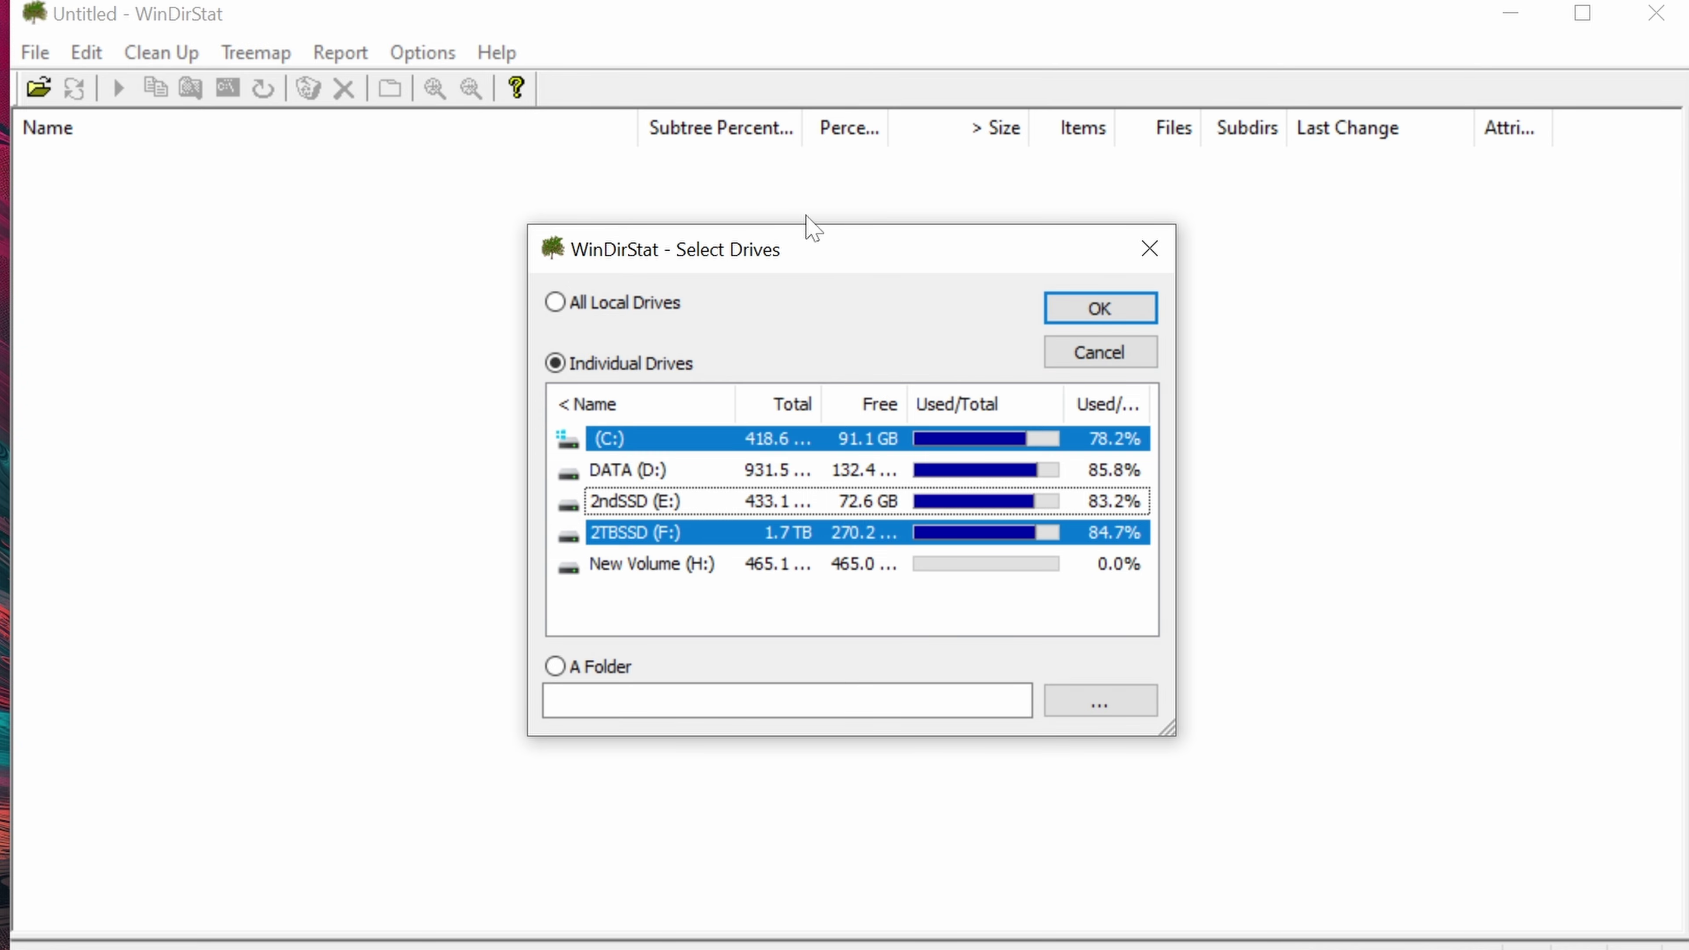
left_click(1102, 312)
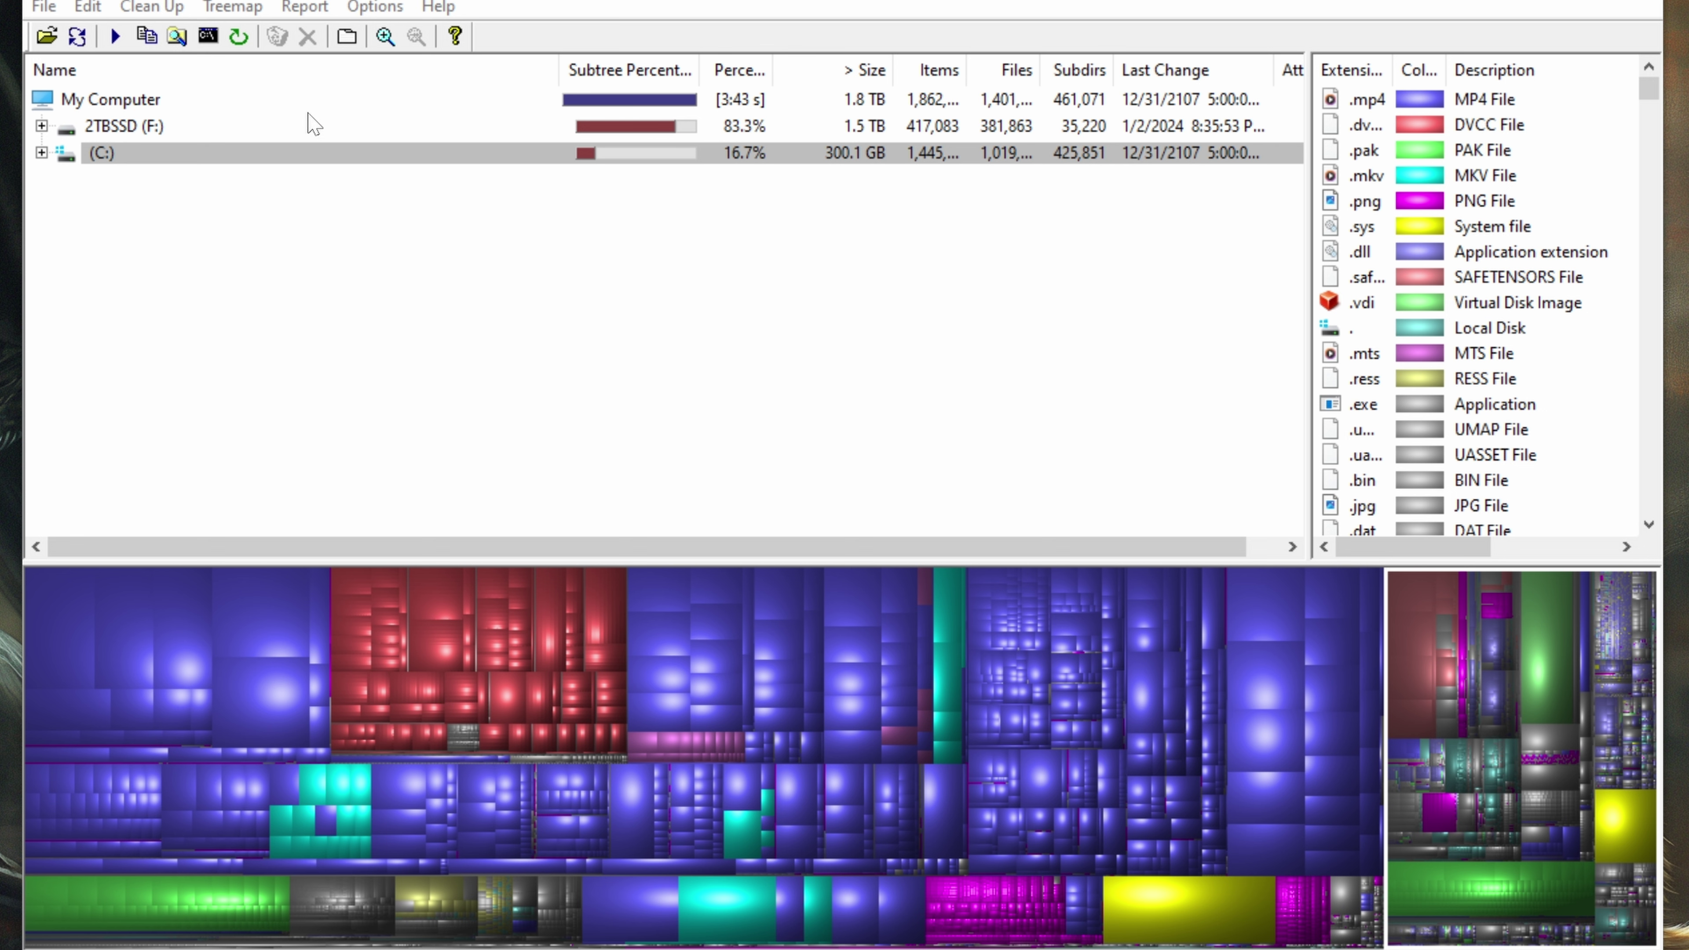
Step: Select My Computer and compare .mp4, .dvcc and .pak highlights in the treemap, ending on .mp4
left_click(97, 109)
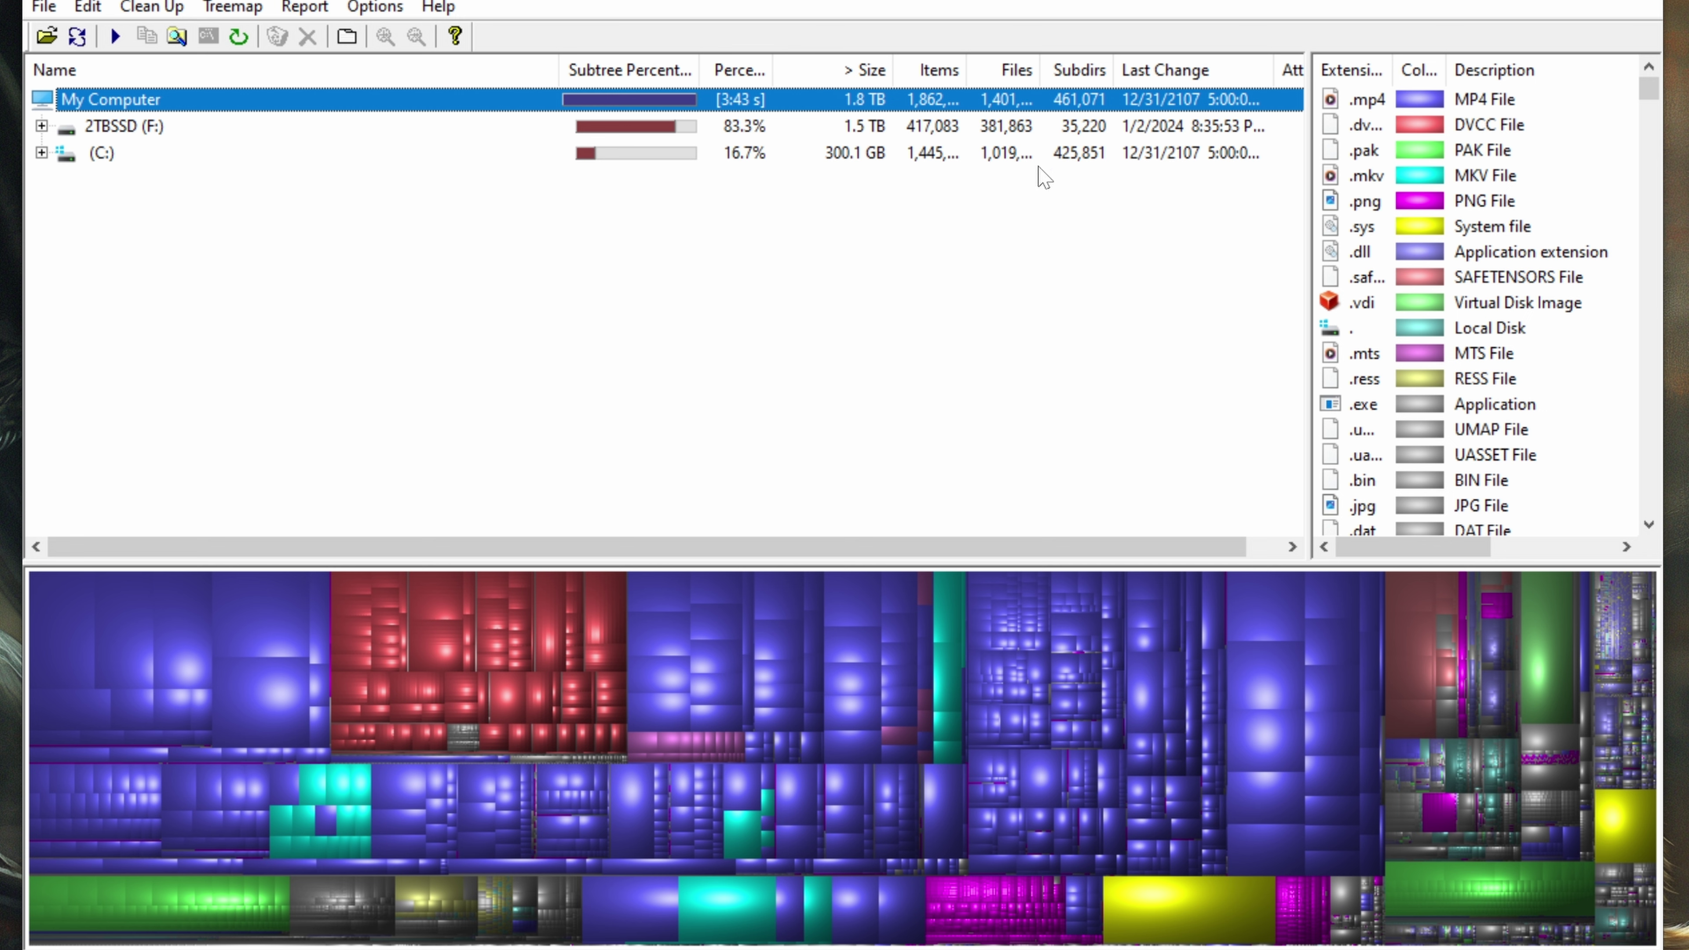
left_click(1477, 104)
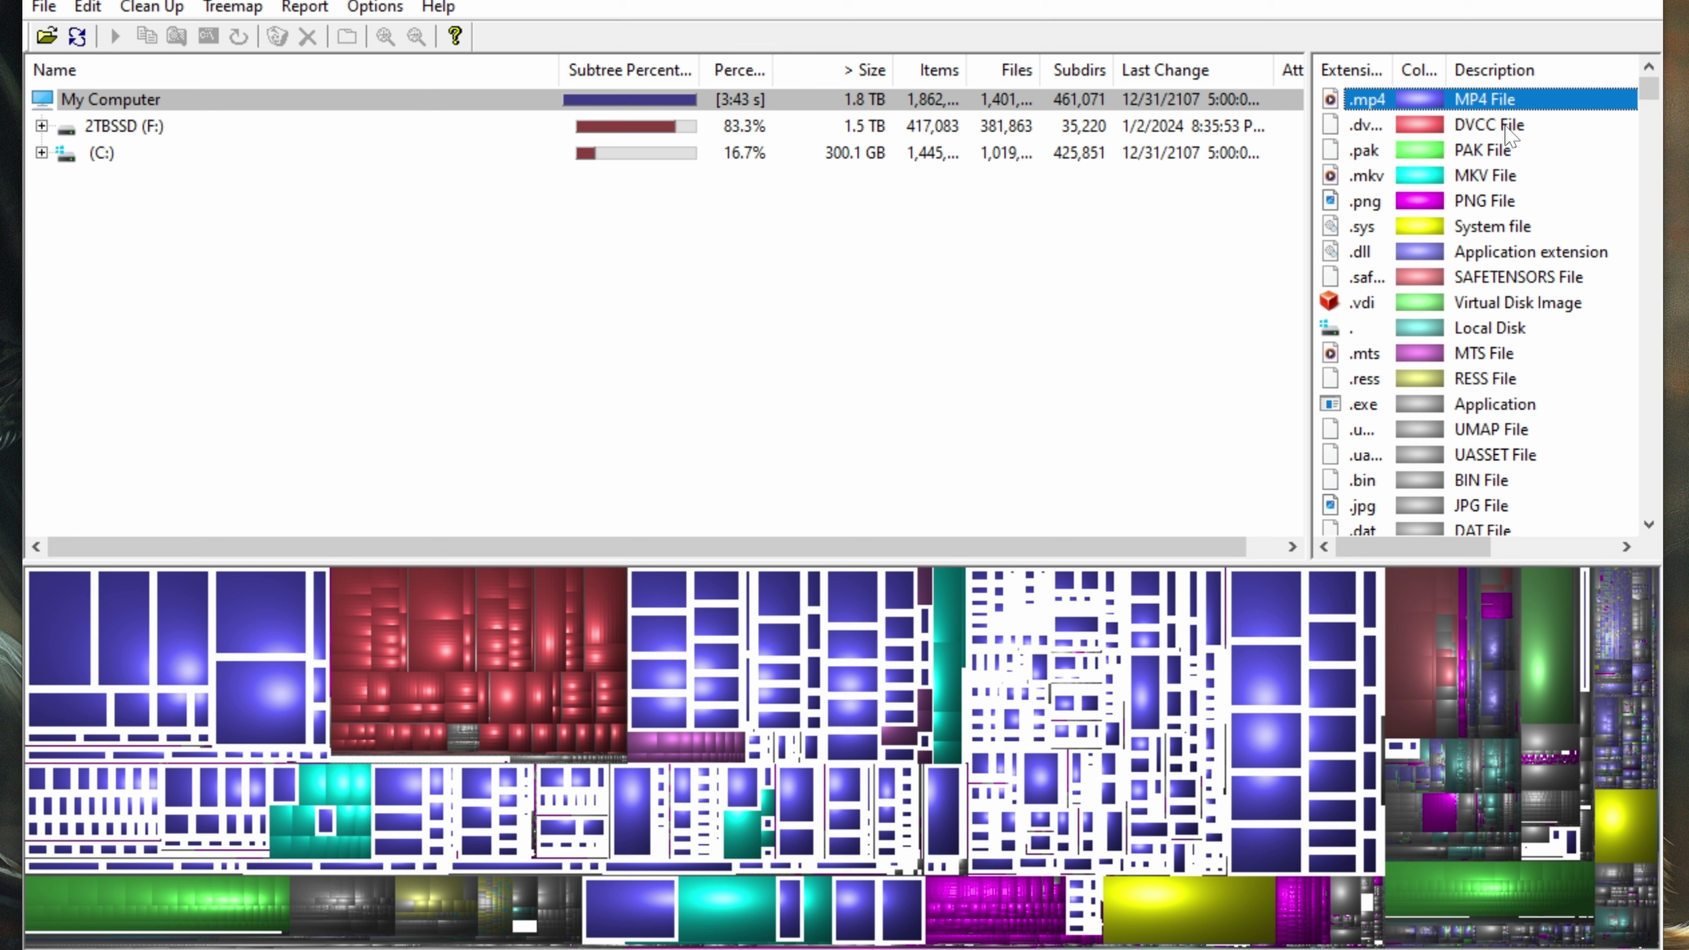
left_click(1467, 120)
left_click(1472, 141)
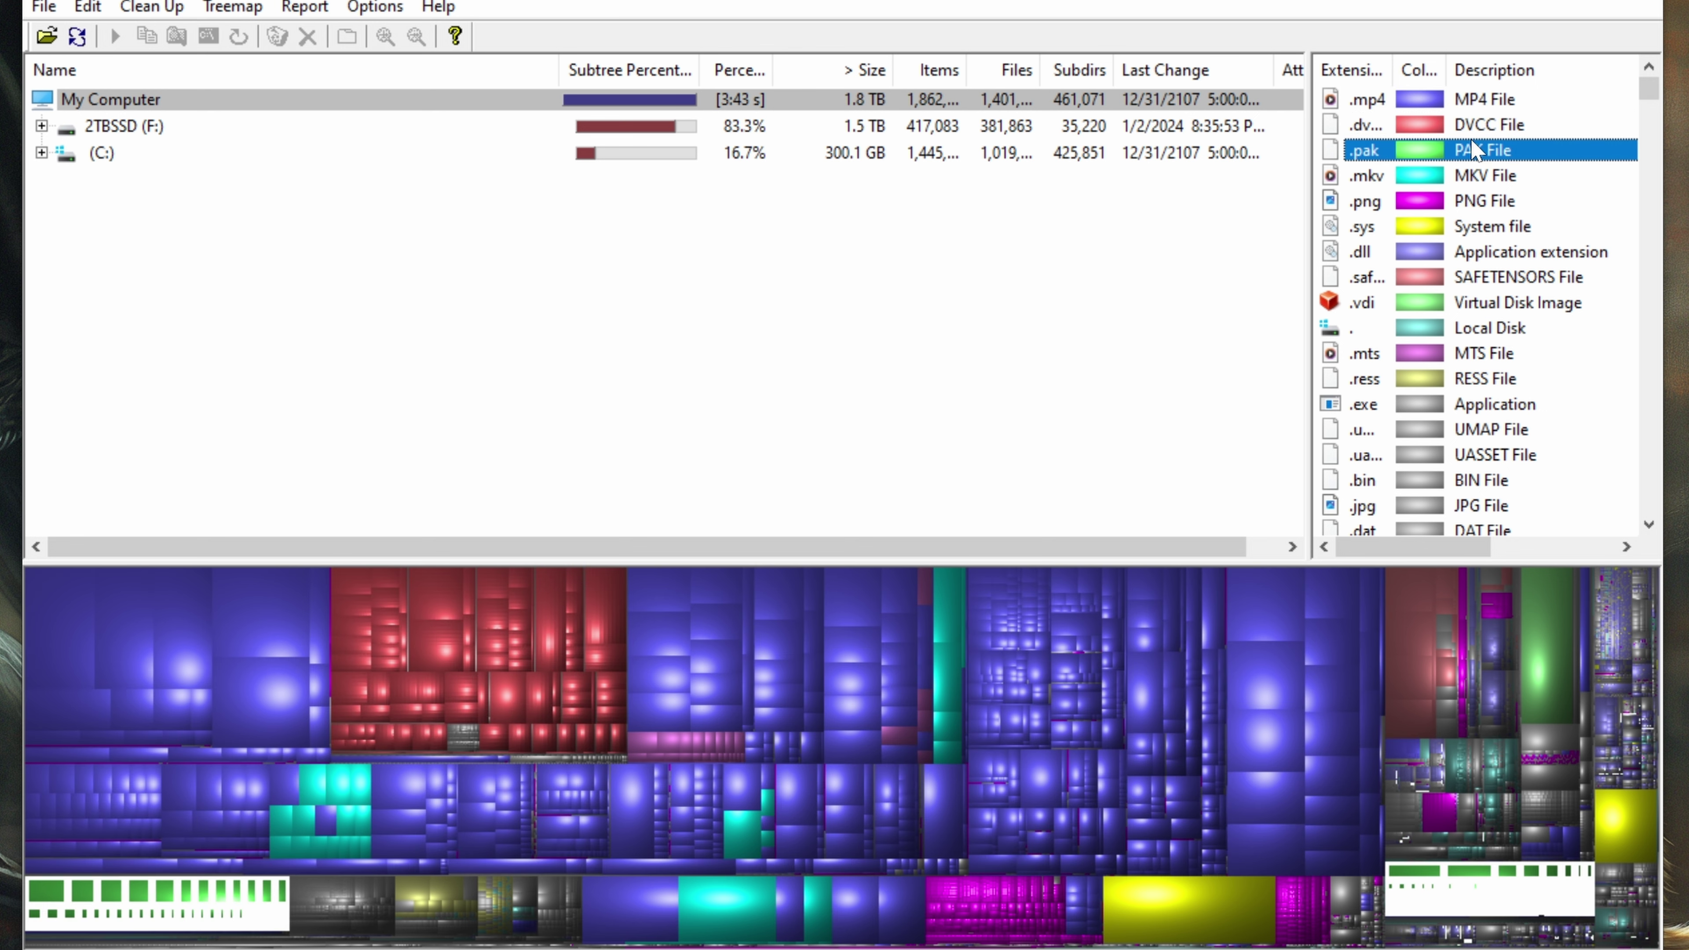
left_click(1485, 104)
left_click(1491, 124)
left_click(1487, 105)
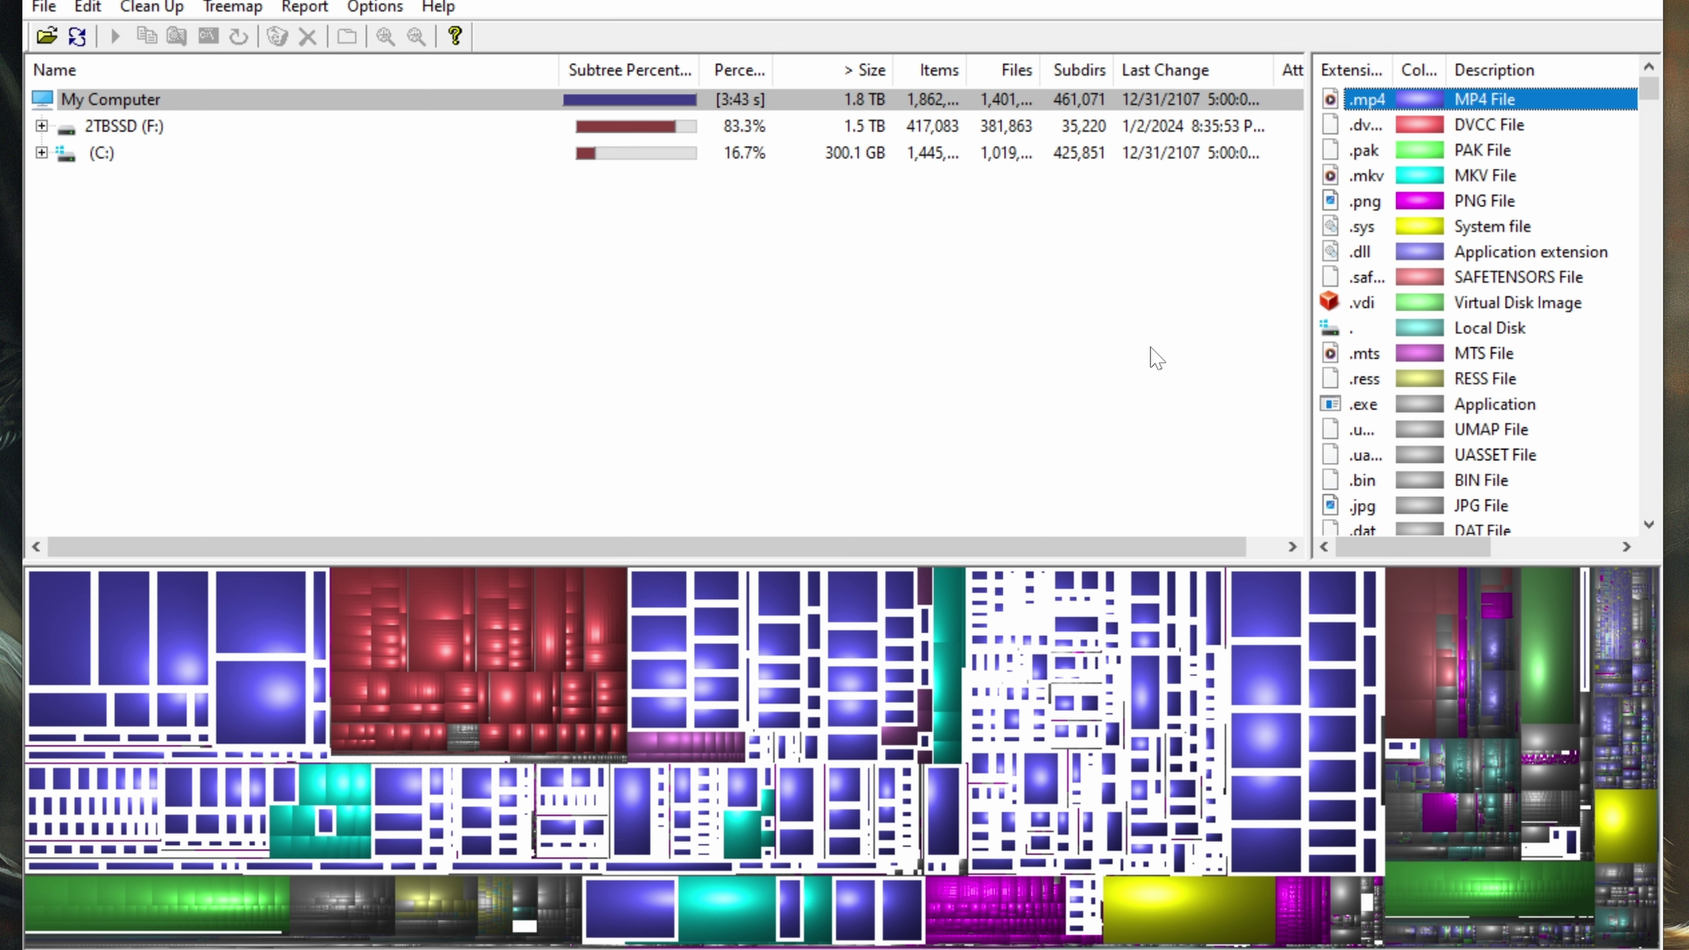
left_click(1130, 376)
left_click(415, 675)
left_click(247, 628)
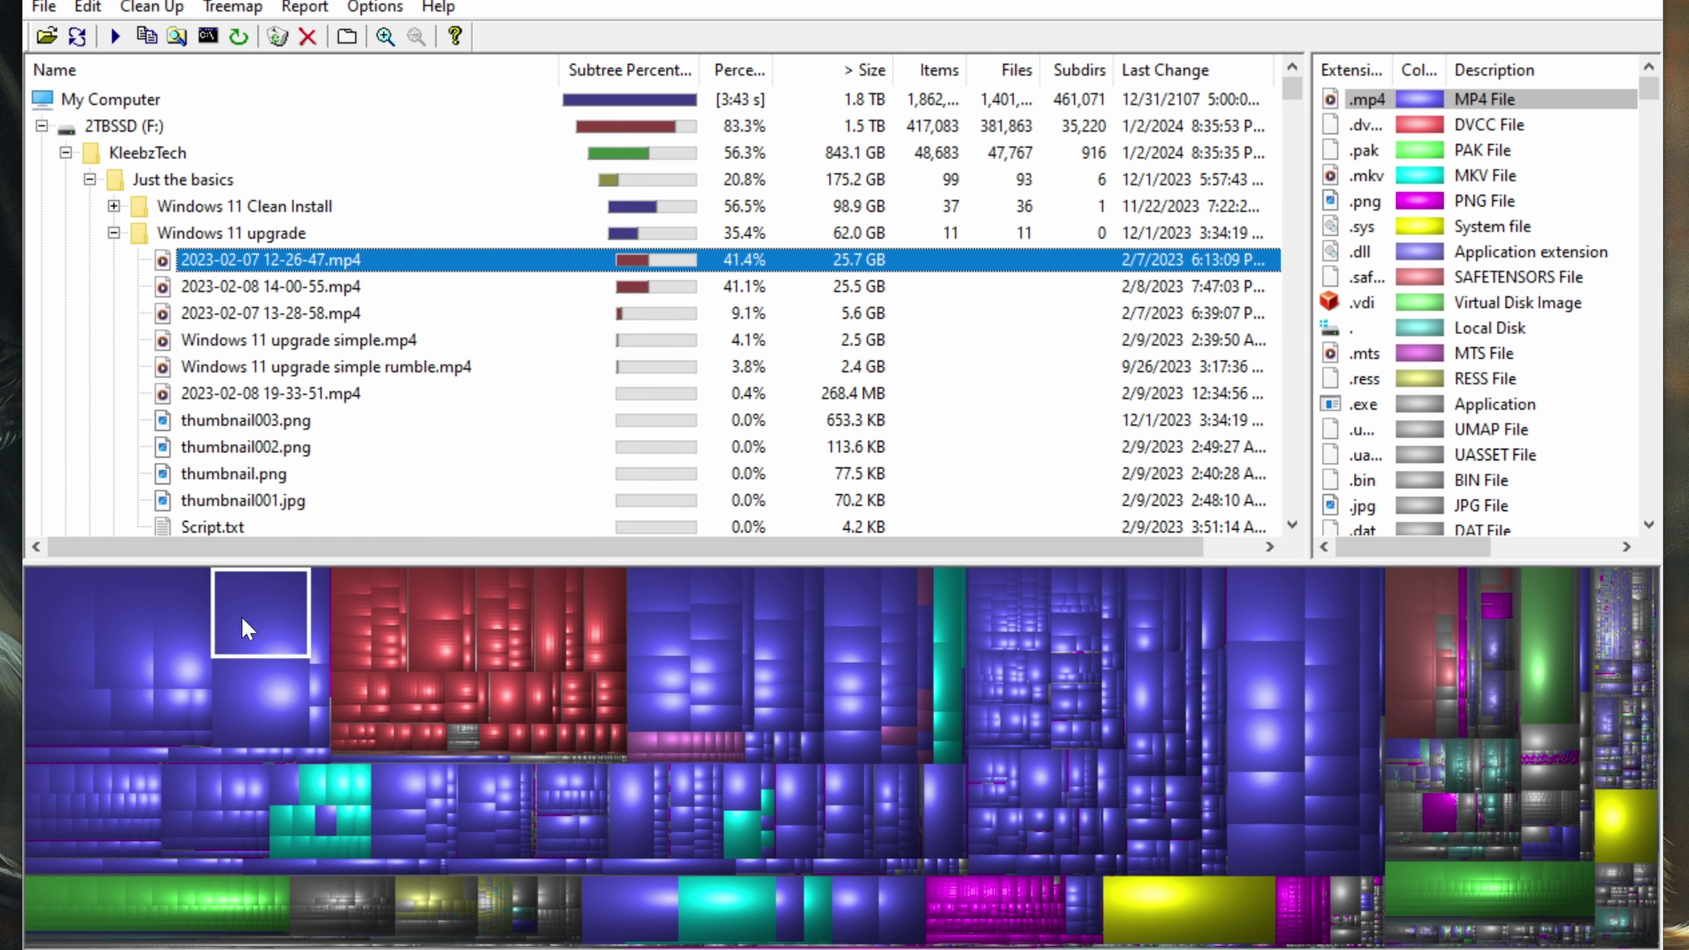
left_click(107, 622)
left_click(66, 610)
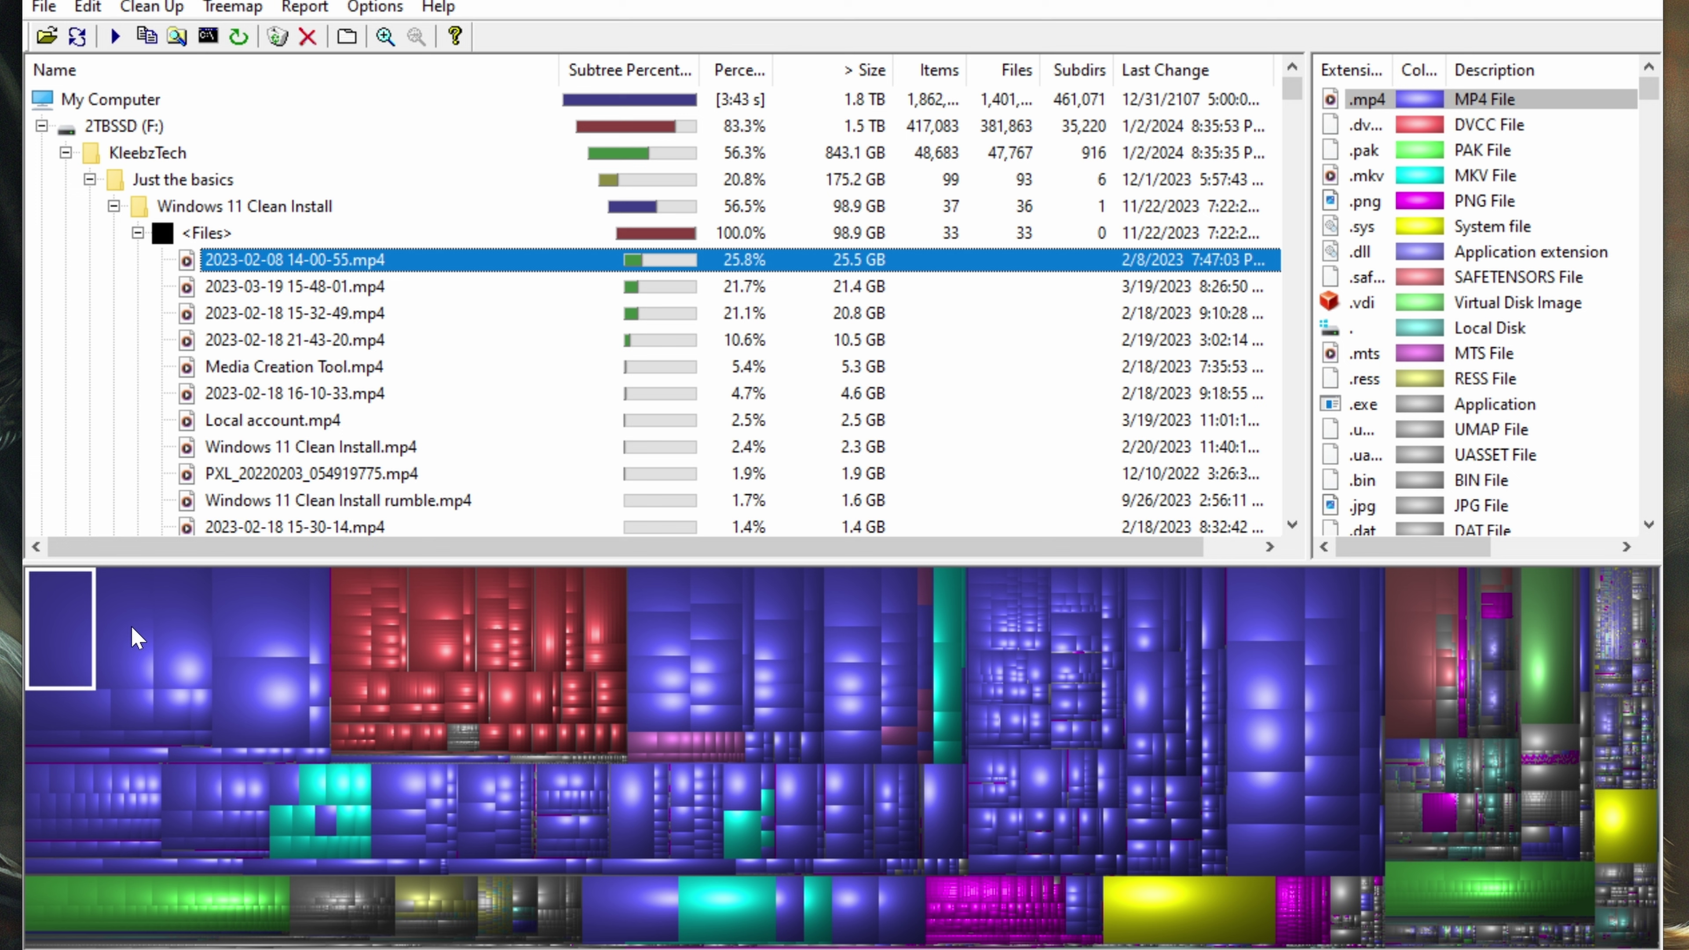
left_click(134, 631)
left_click(238, 610)
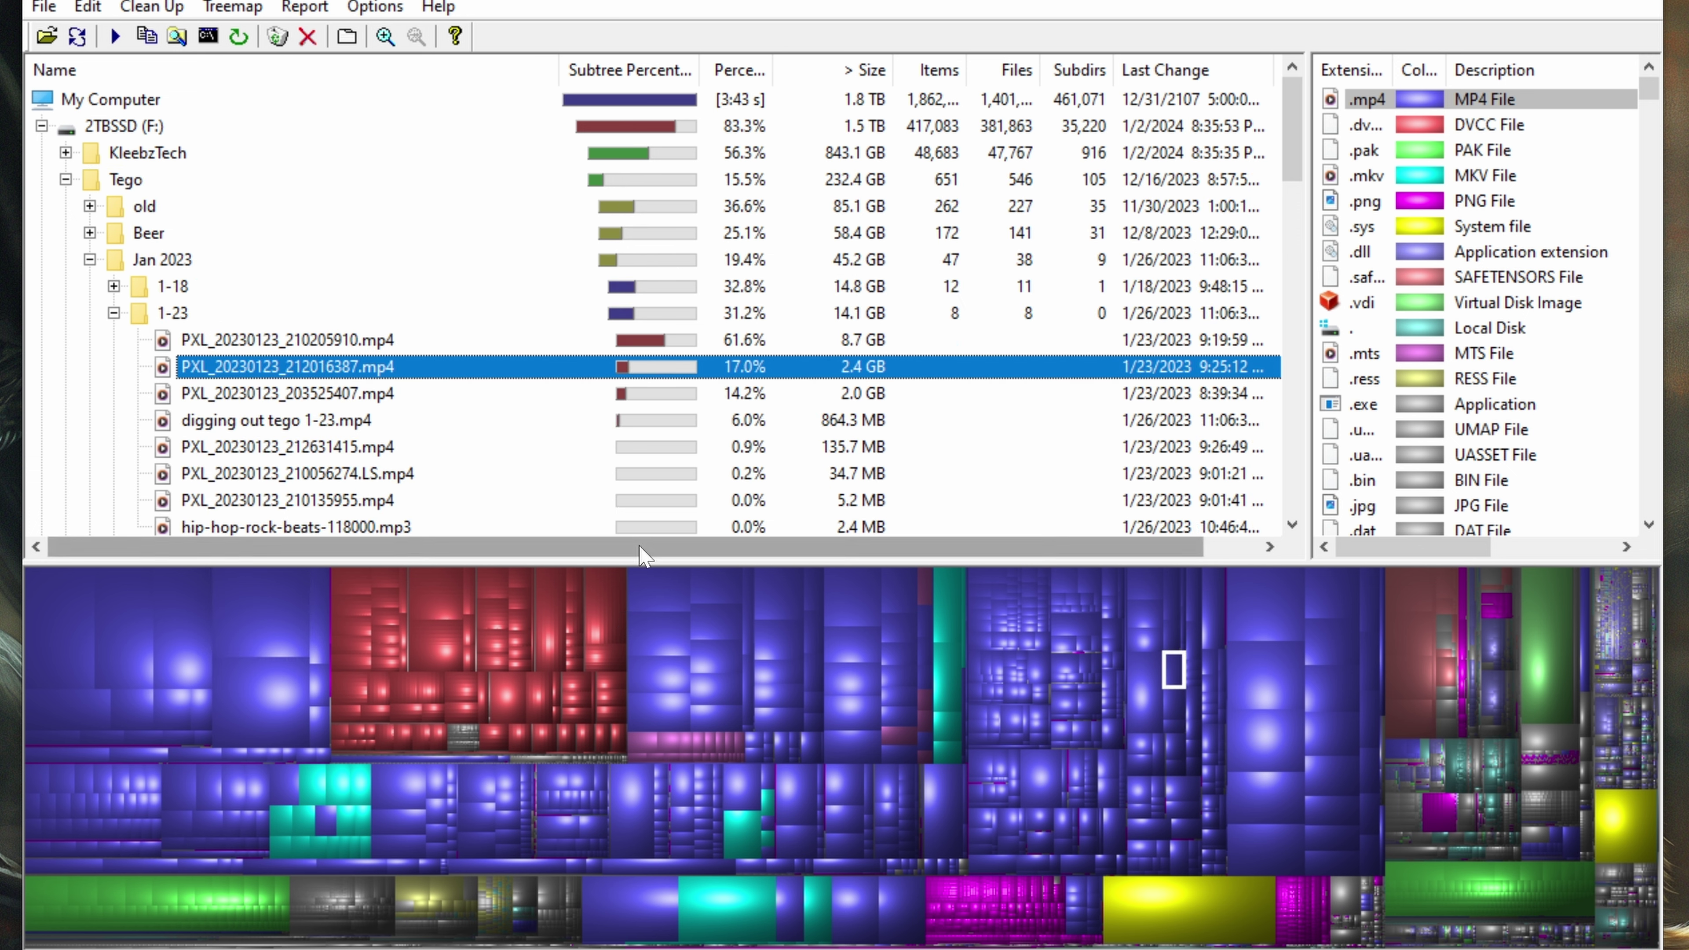
left_click(41, 612)
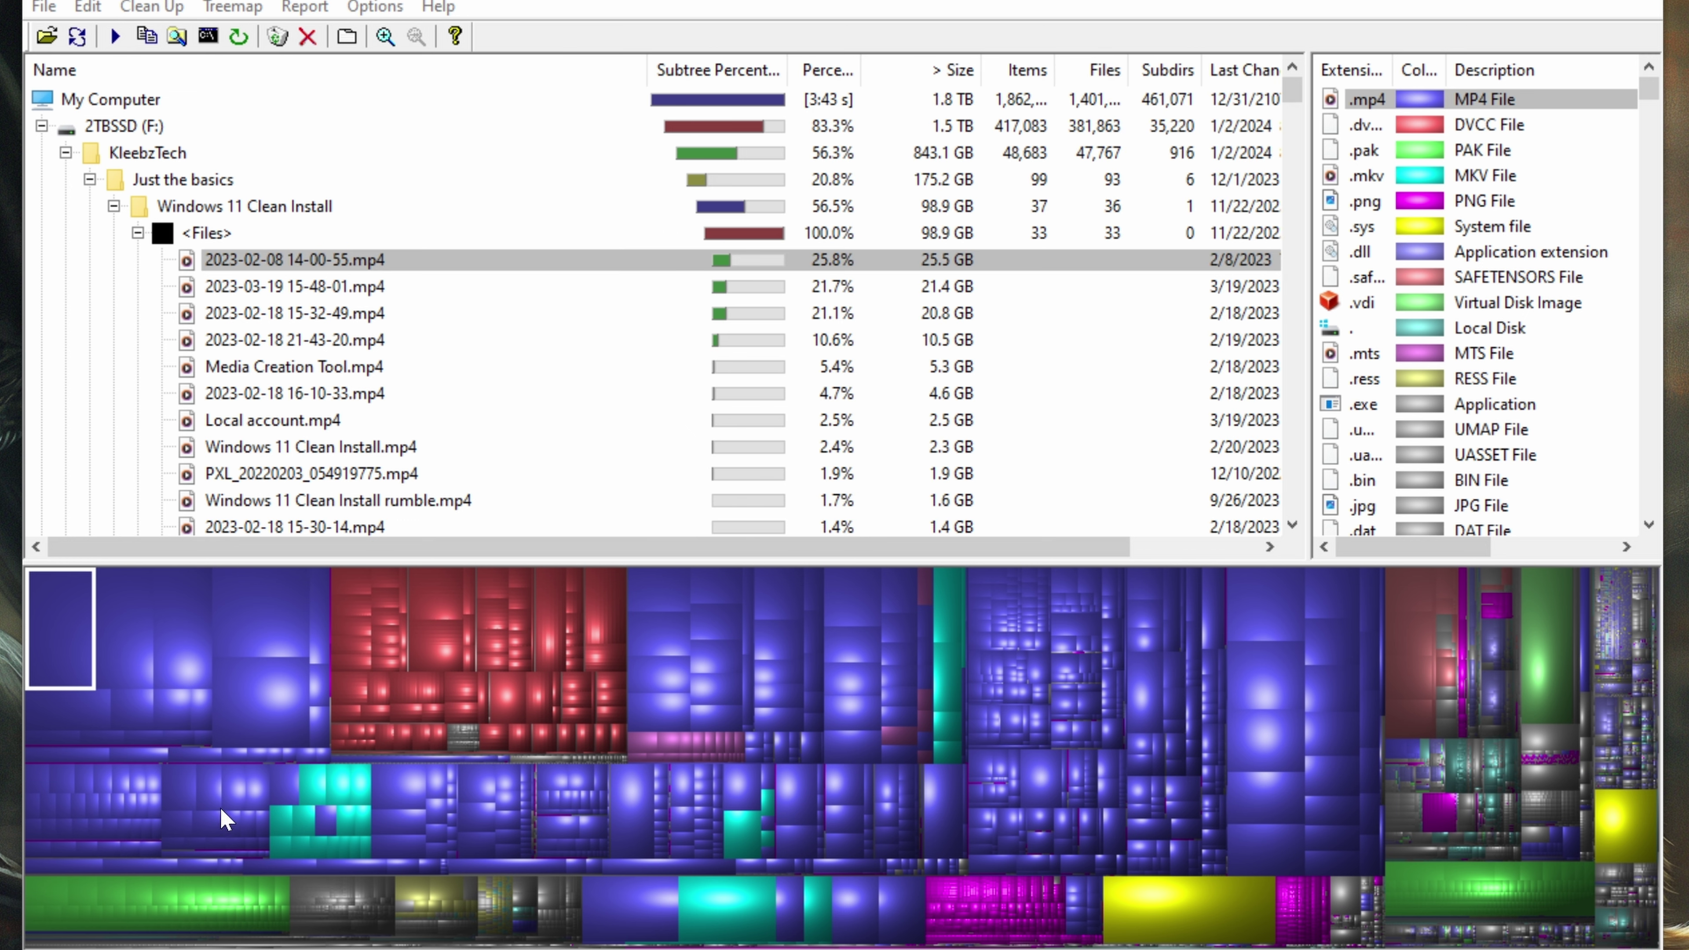
left_click(154, 802)
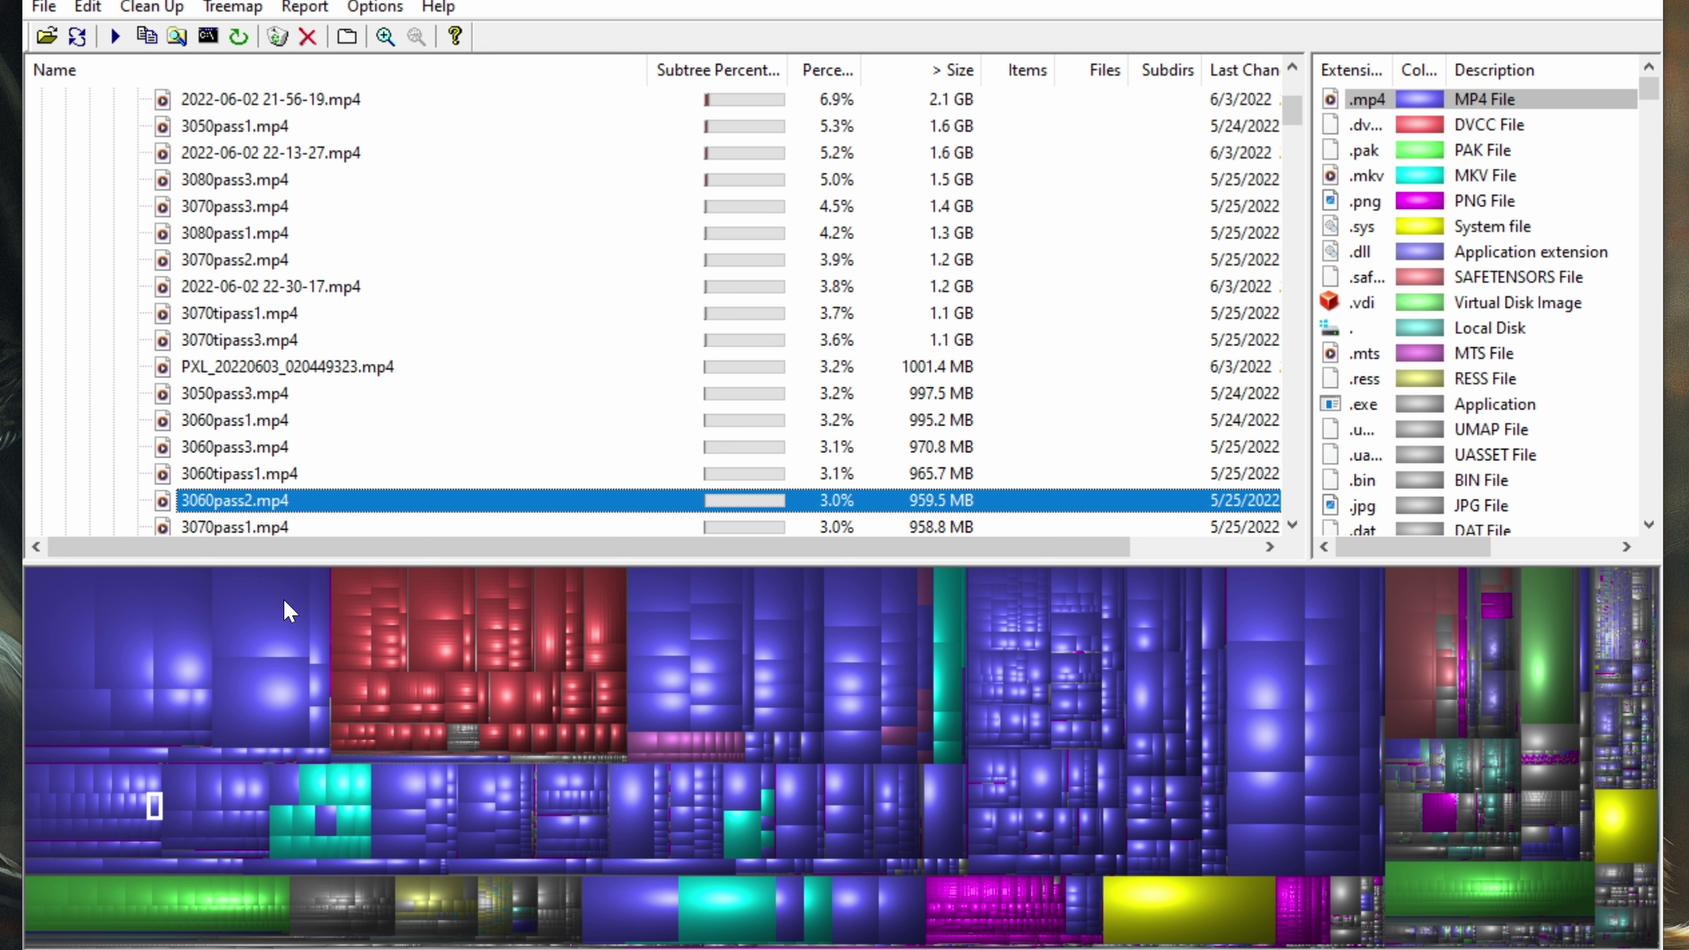
left_click(264, 612)
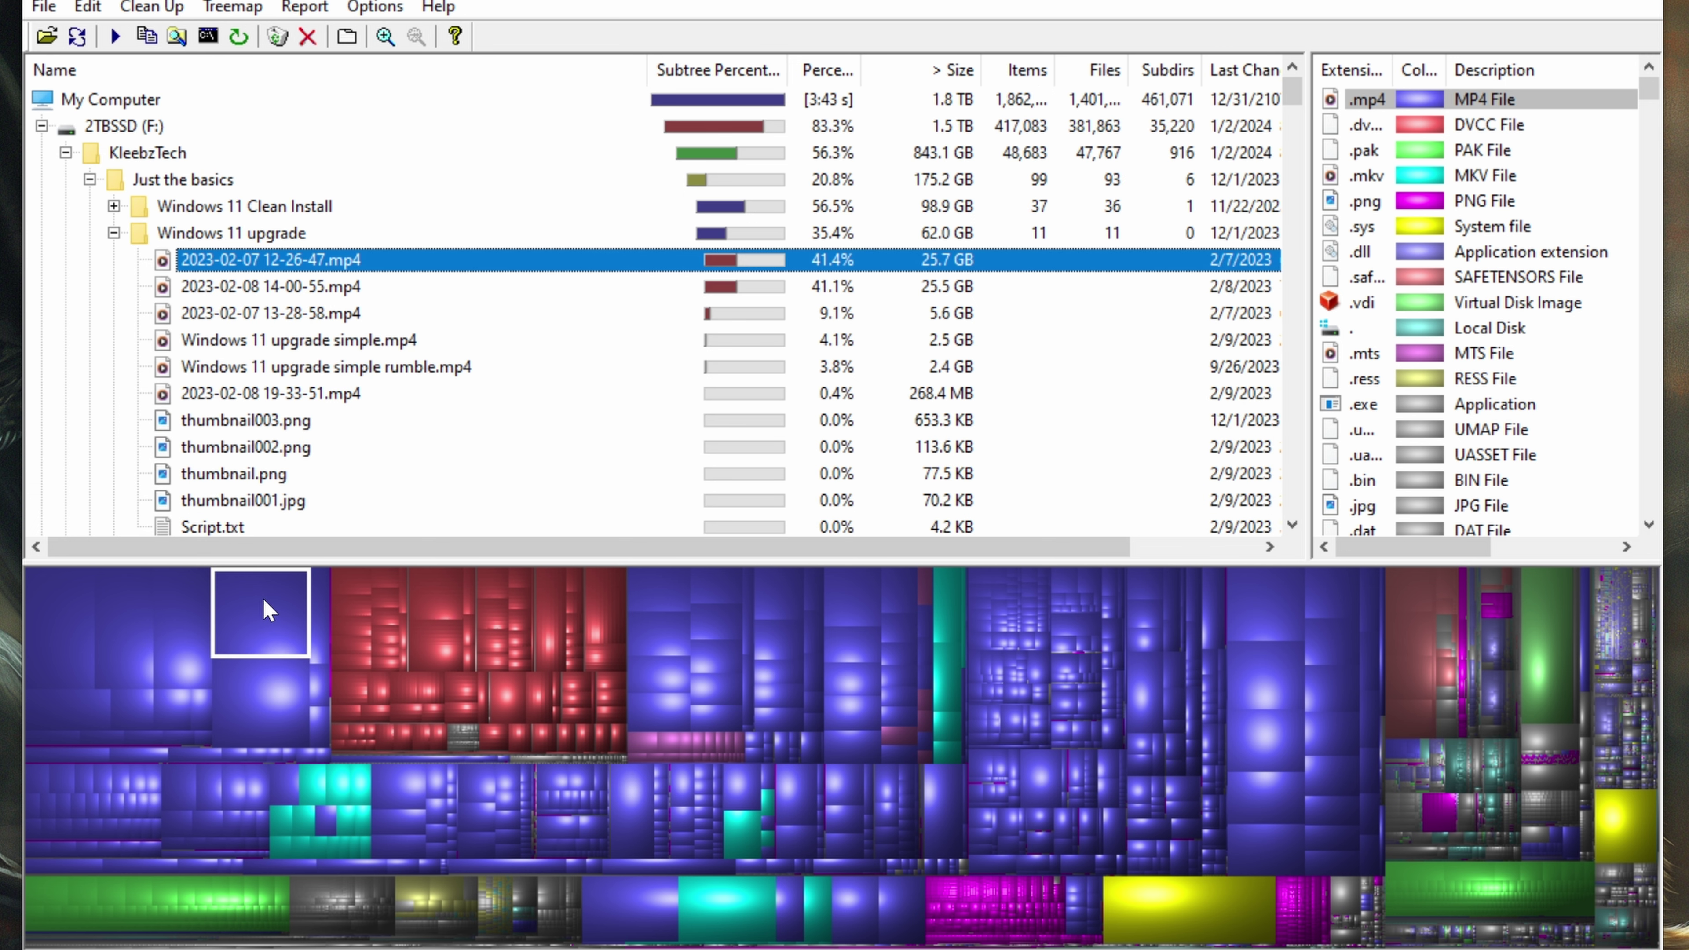
left_click(259, 702)
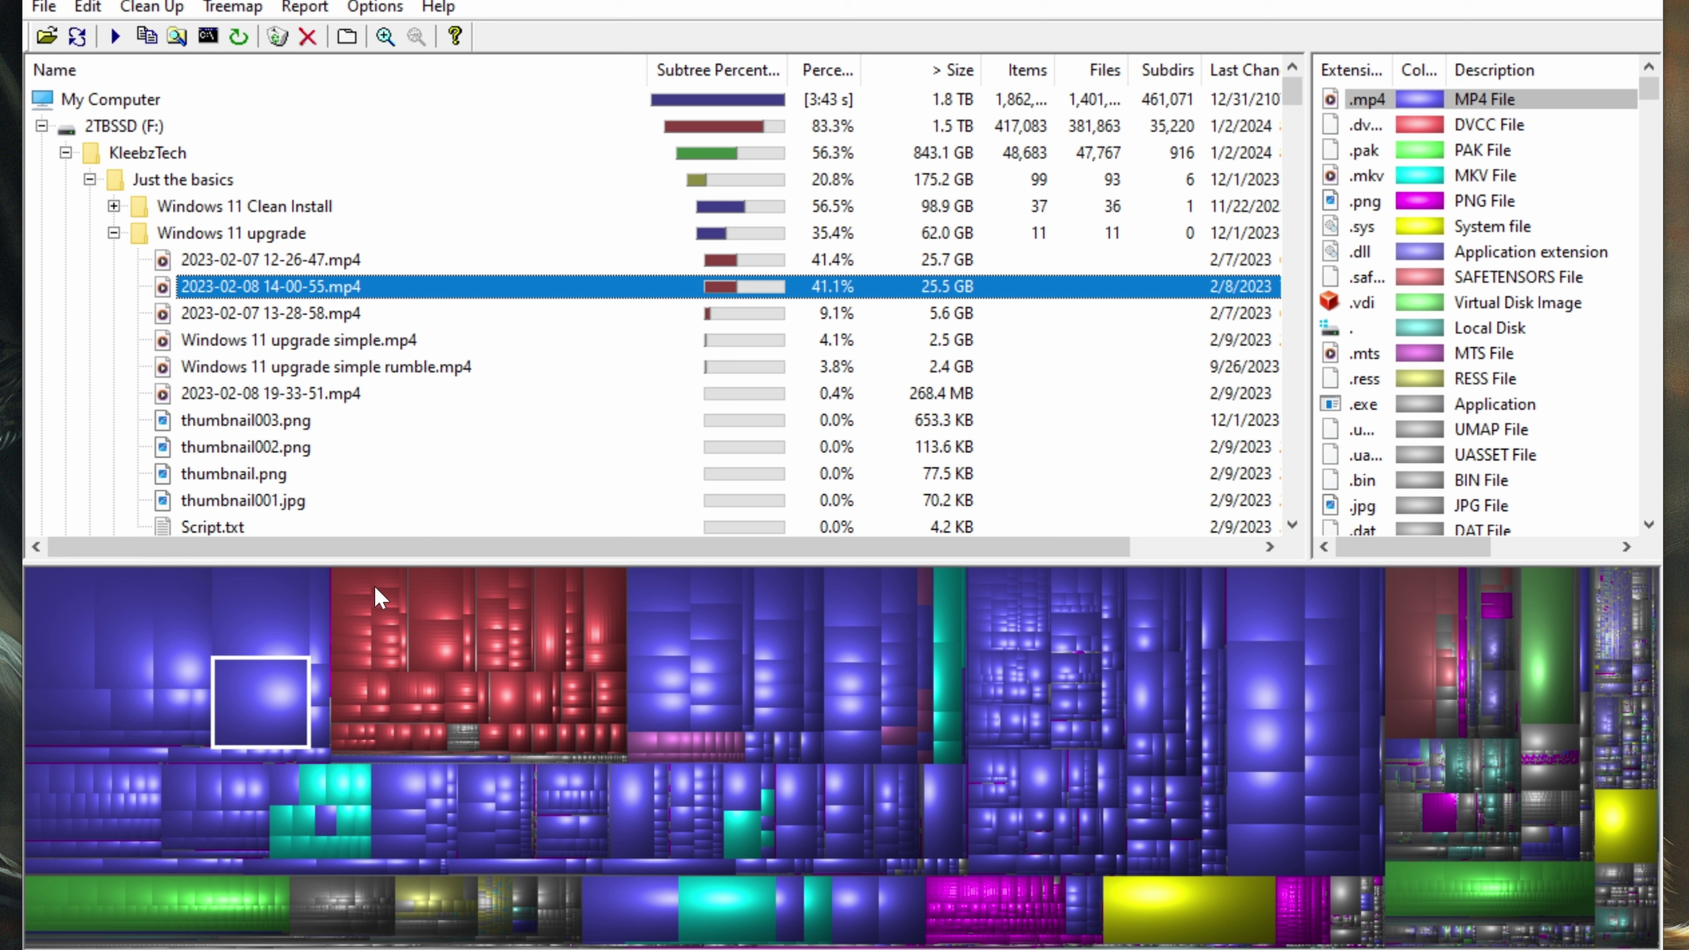
left_click(59, 602)
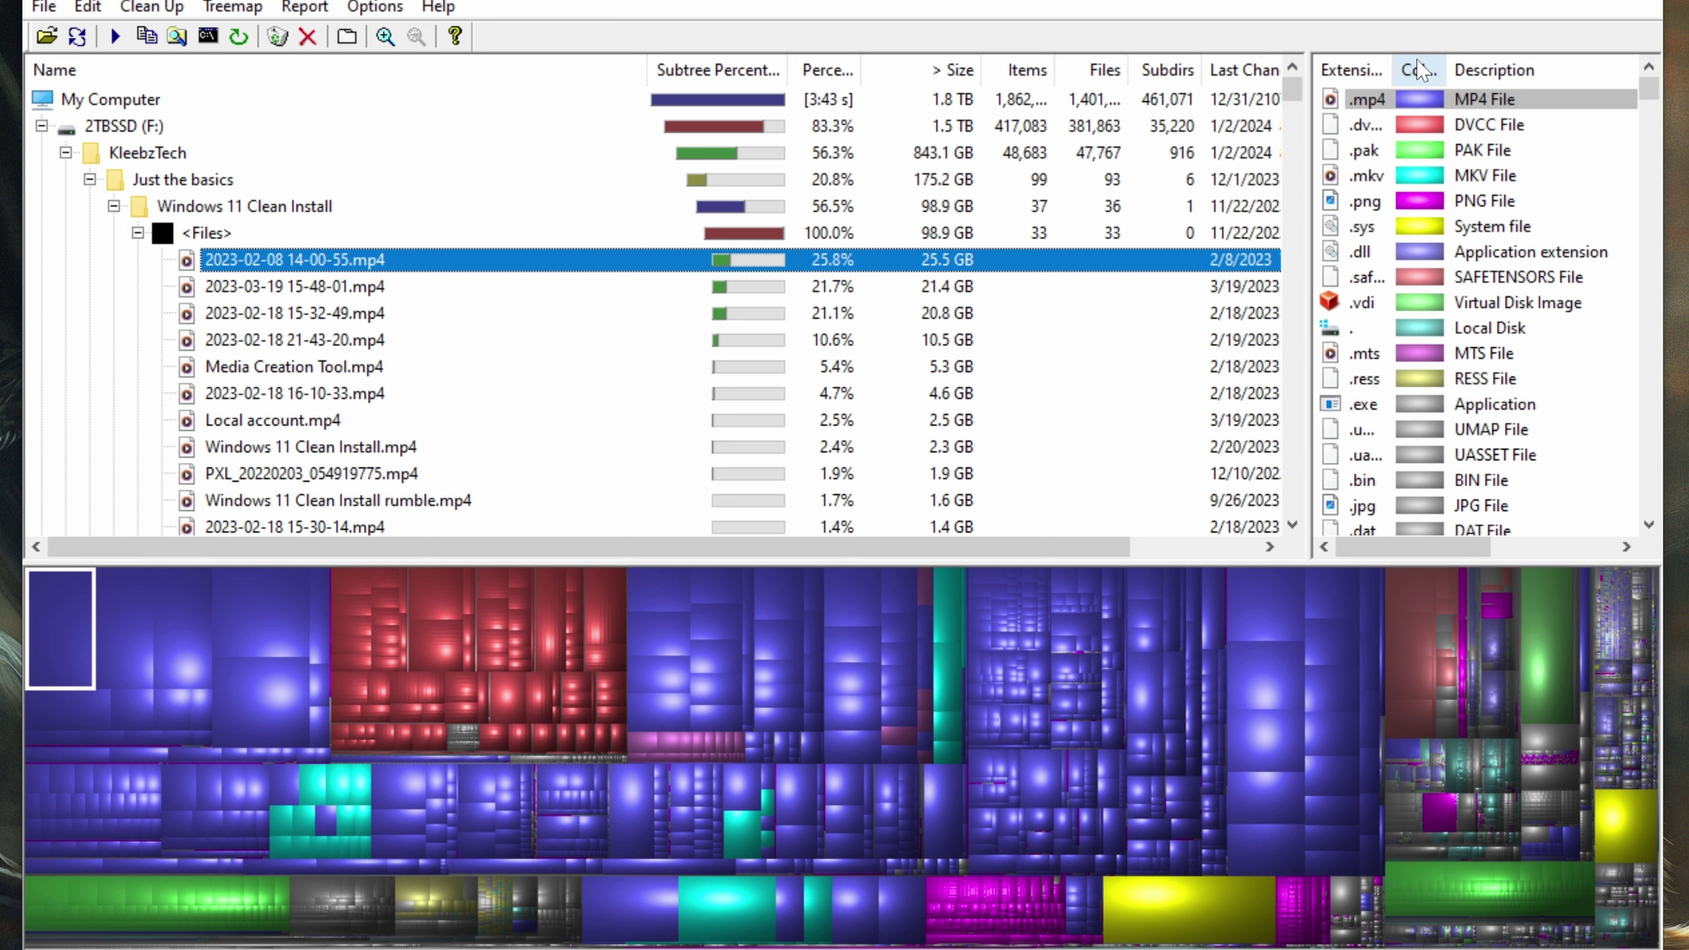
Step: Cycle the MP4 and DVCC highlights, then collapse F: and expand the C: drive
left_click(1506, 100)
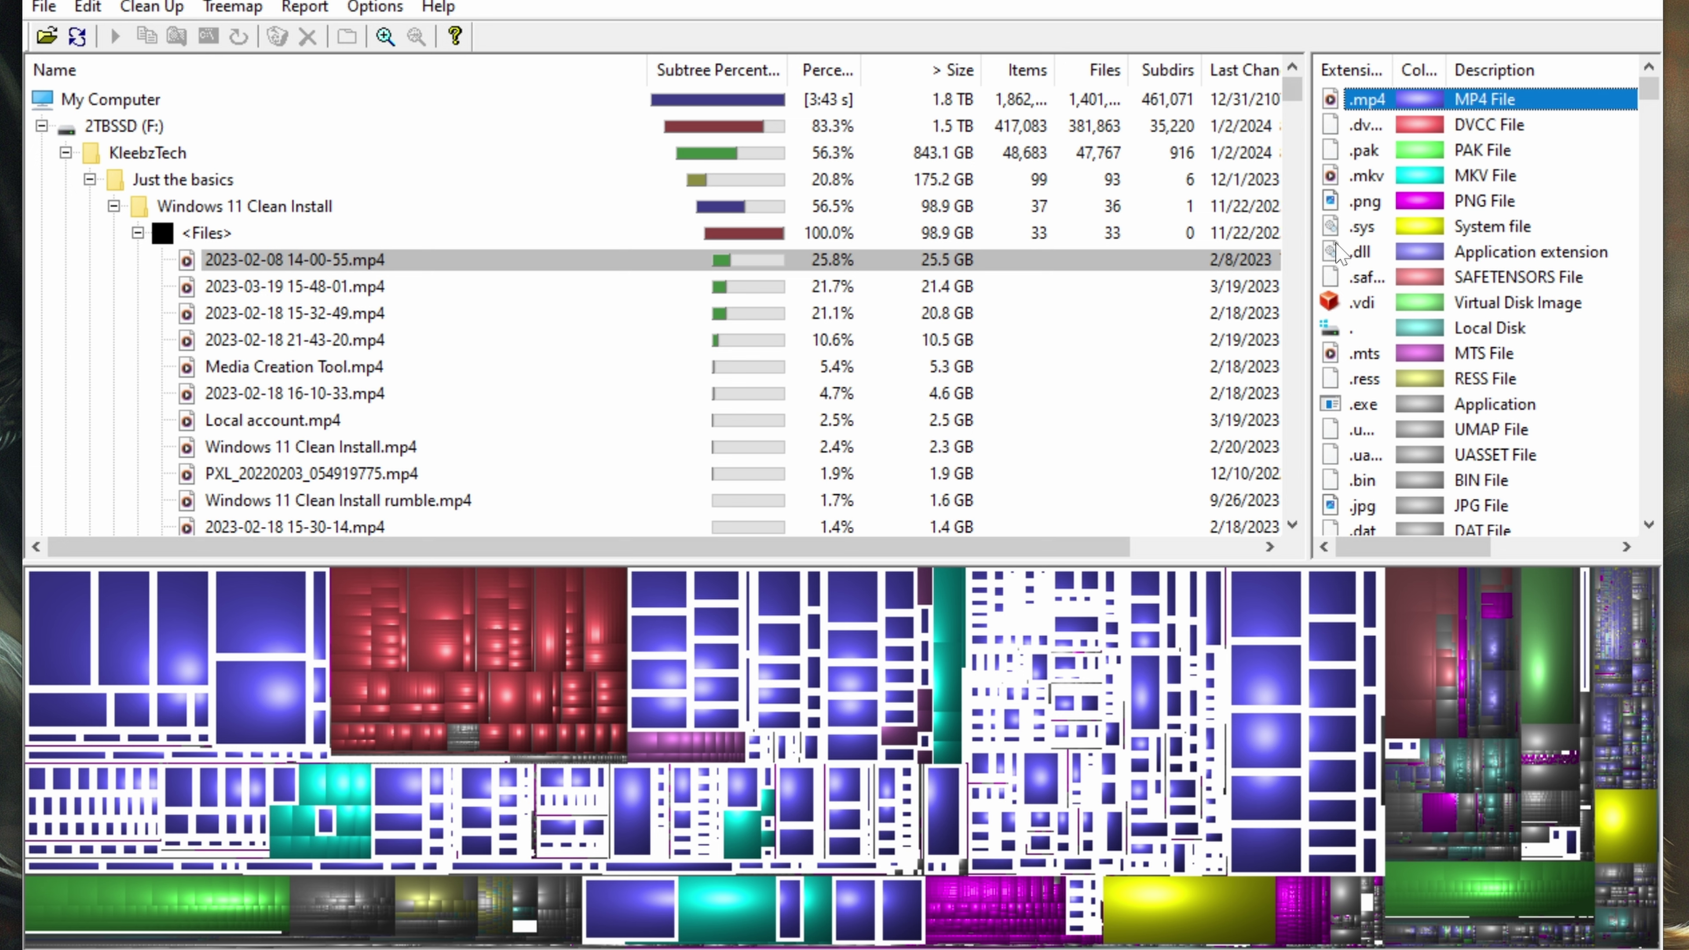
left_click(1493, 127)
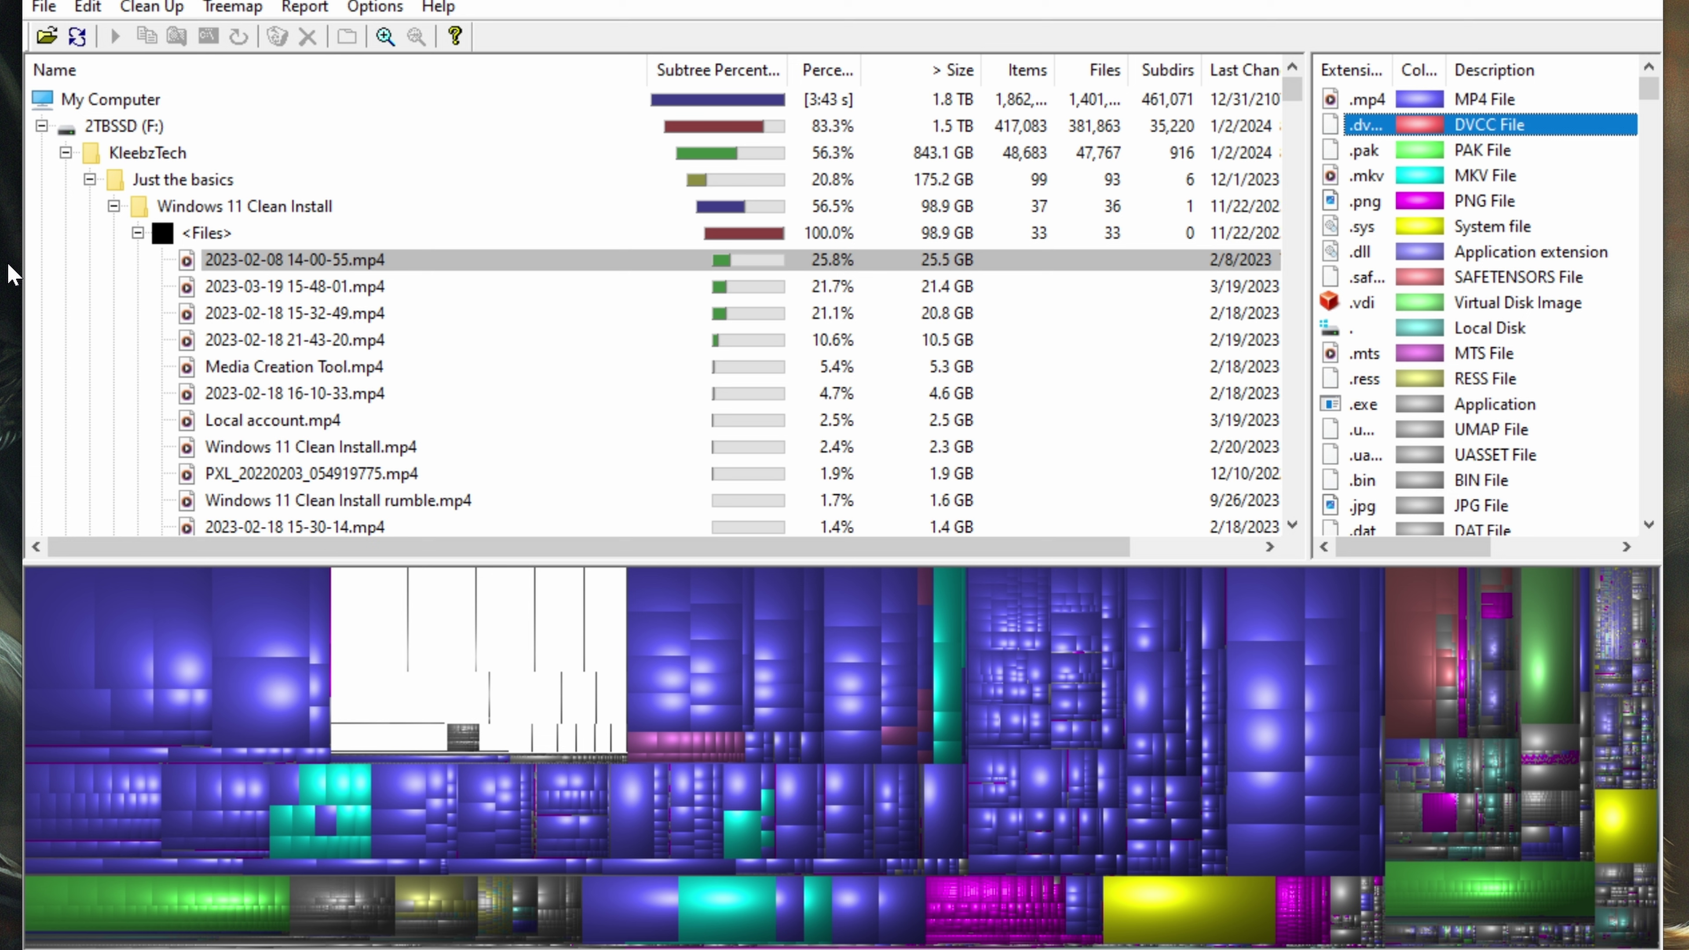
left_click(1366, 98)
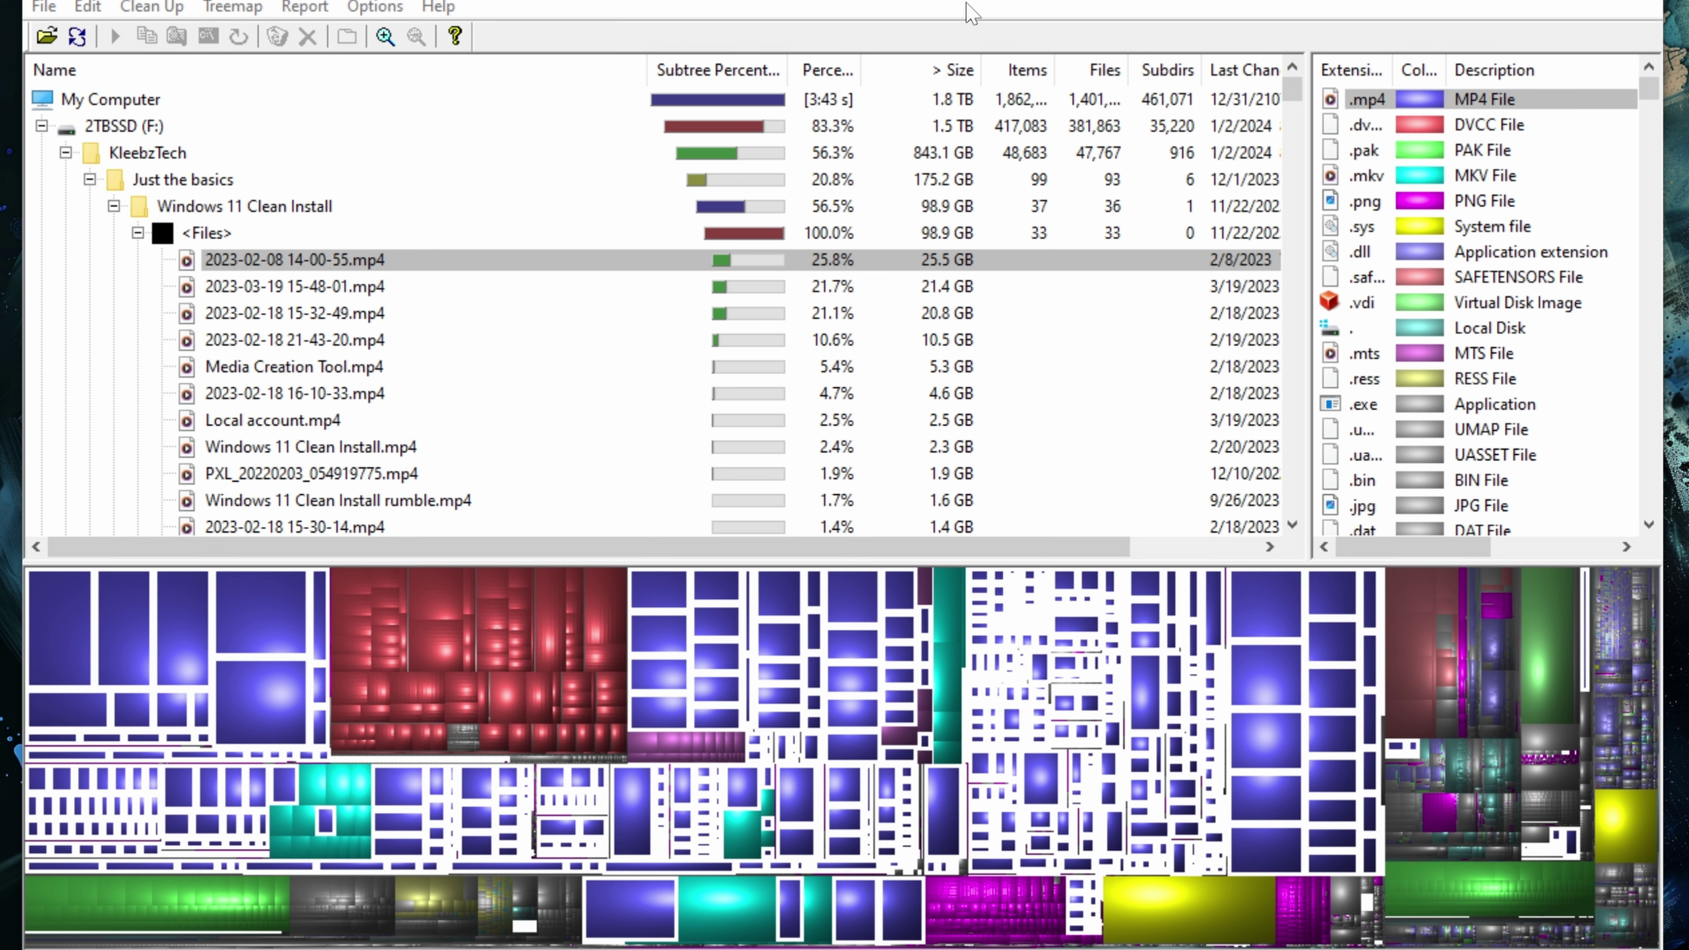
left_click(42, 126)
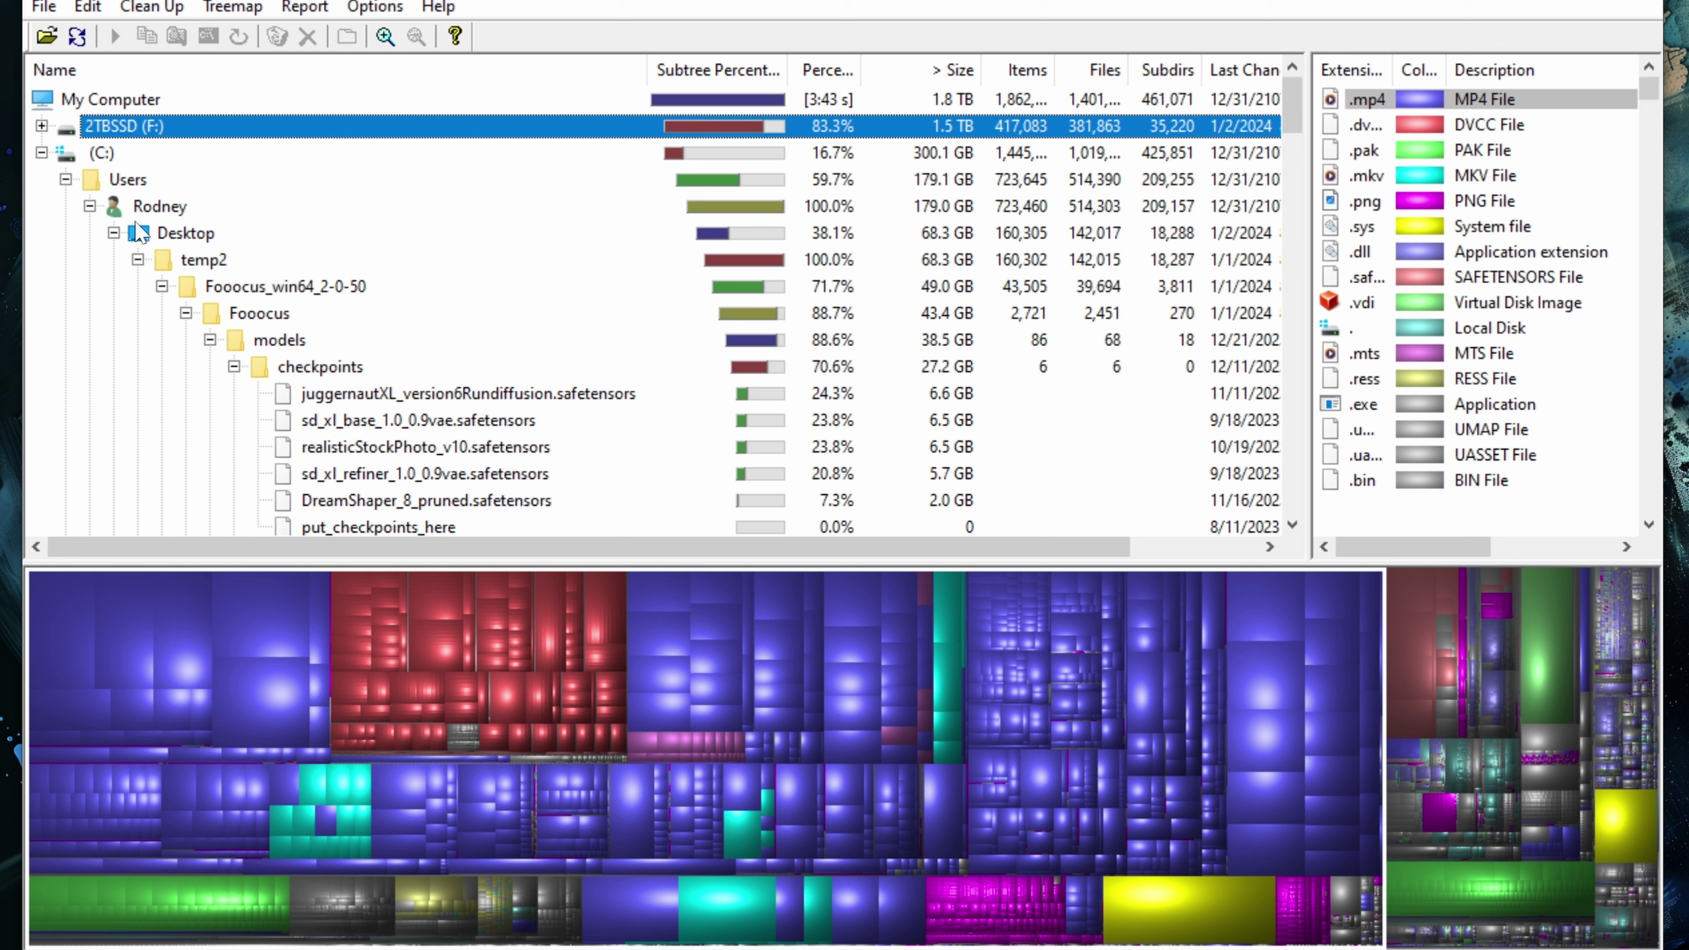
left_click(41, 152)
left_click(98, 157)
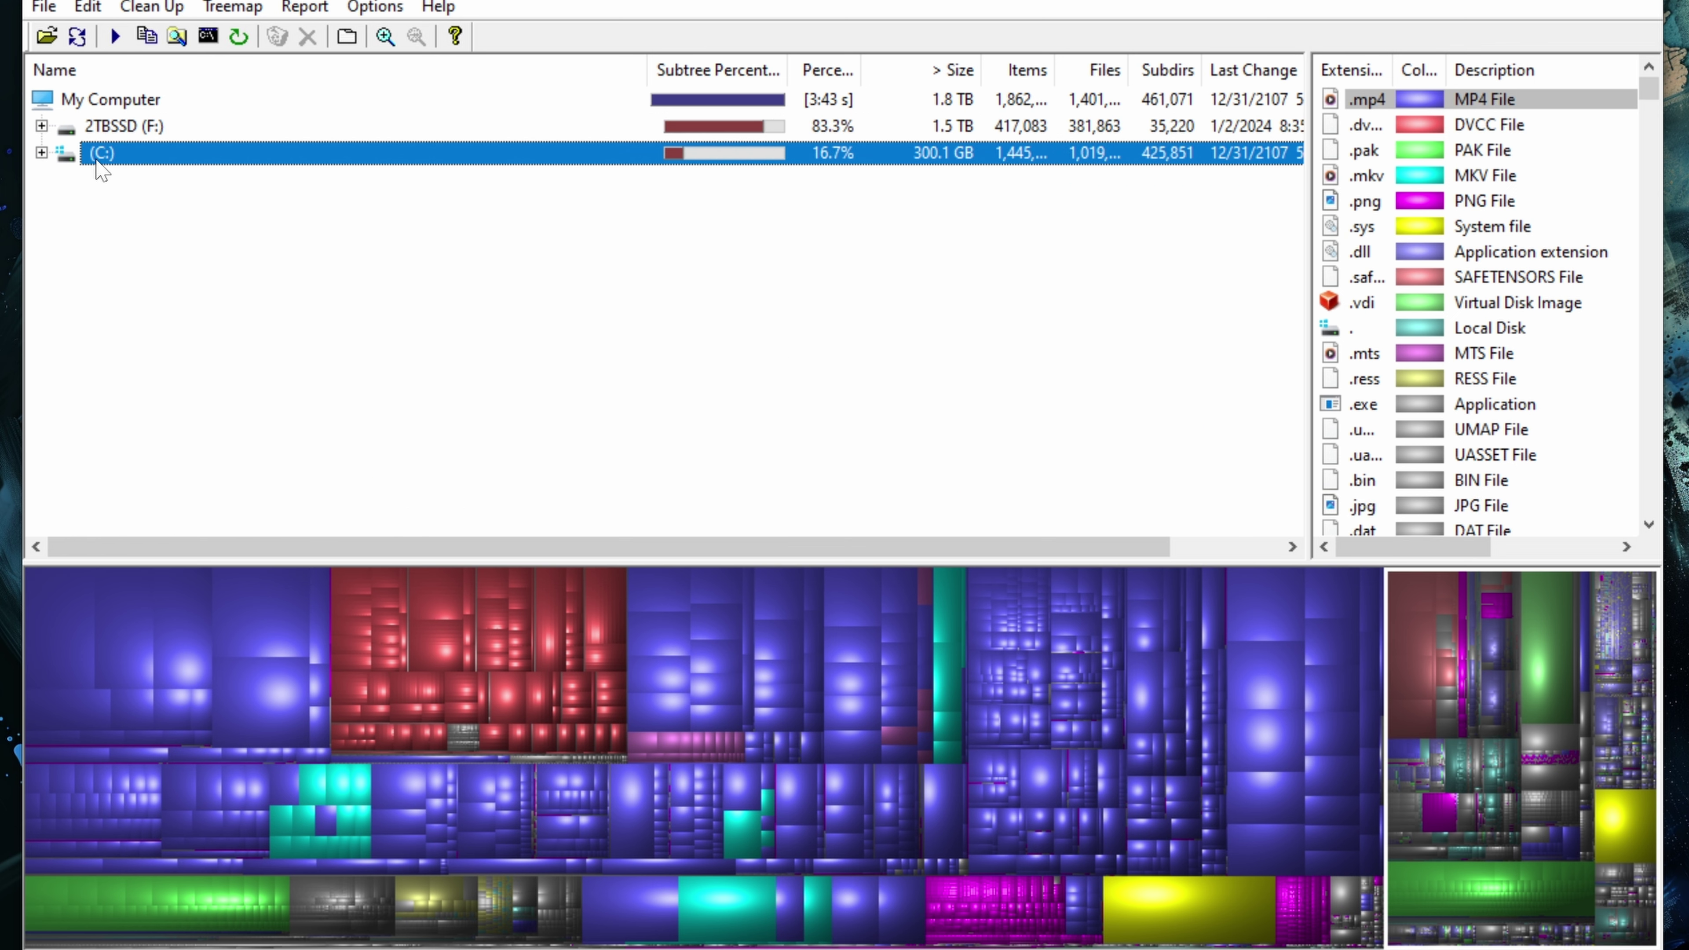
left_click(42, 152)
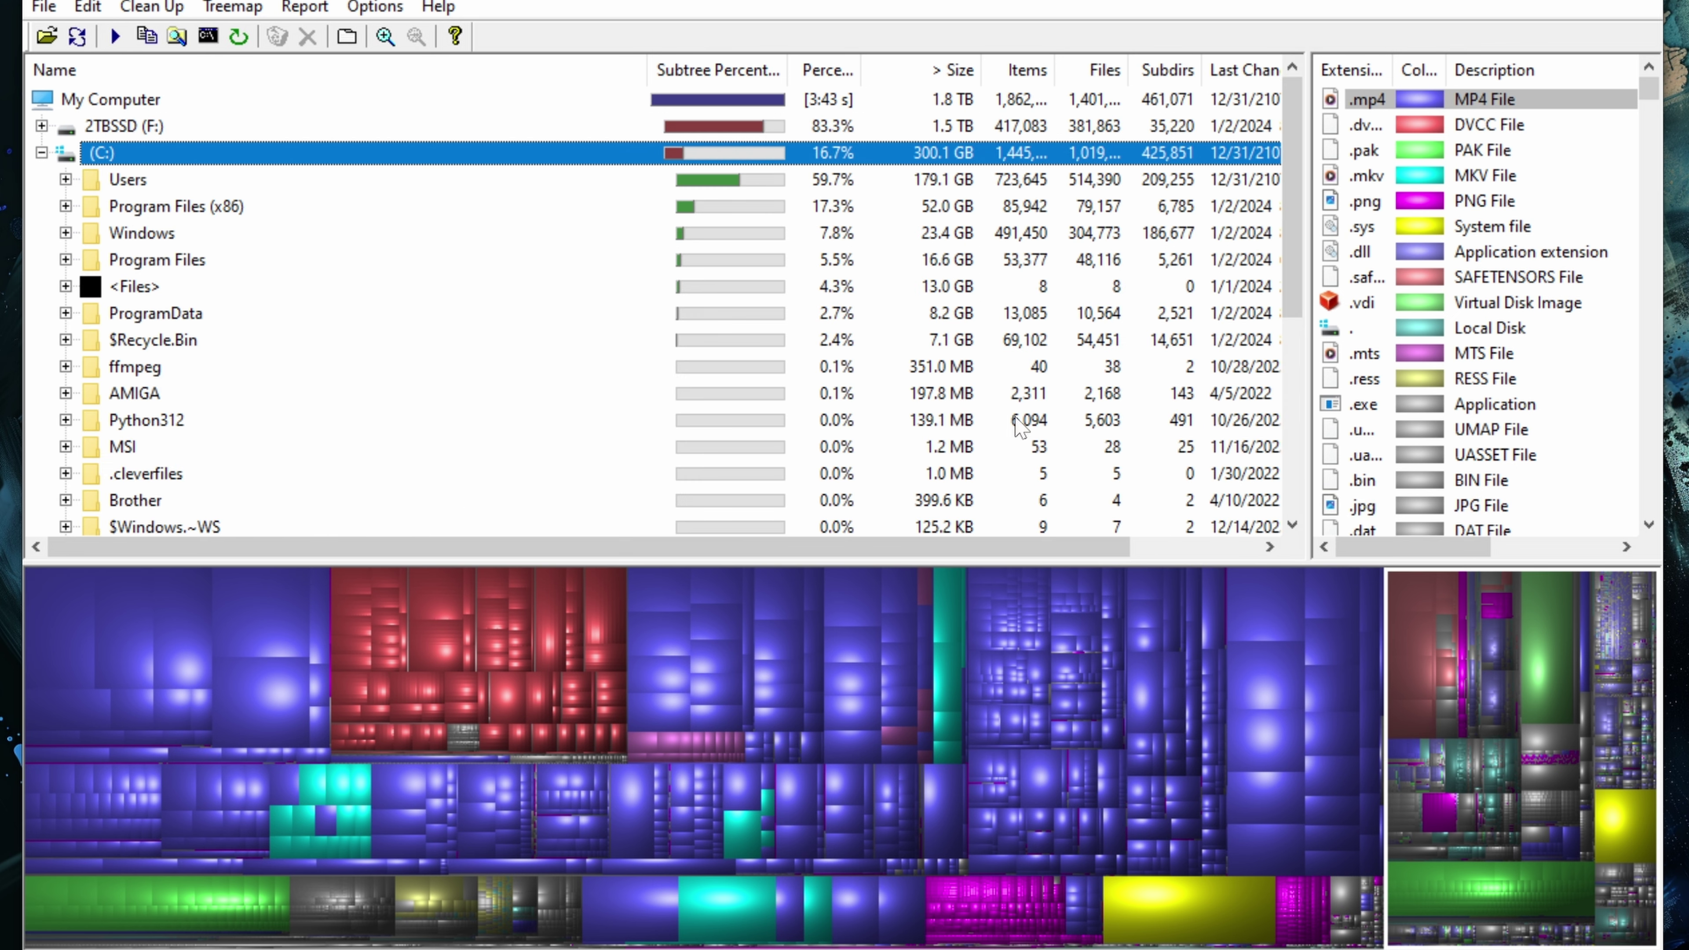
Step: Identify Windows 11 Install.vdi and hiberfil.sys from the green and yellow blocks, then collapse <Files>
left_click(1559, 645)
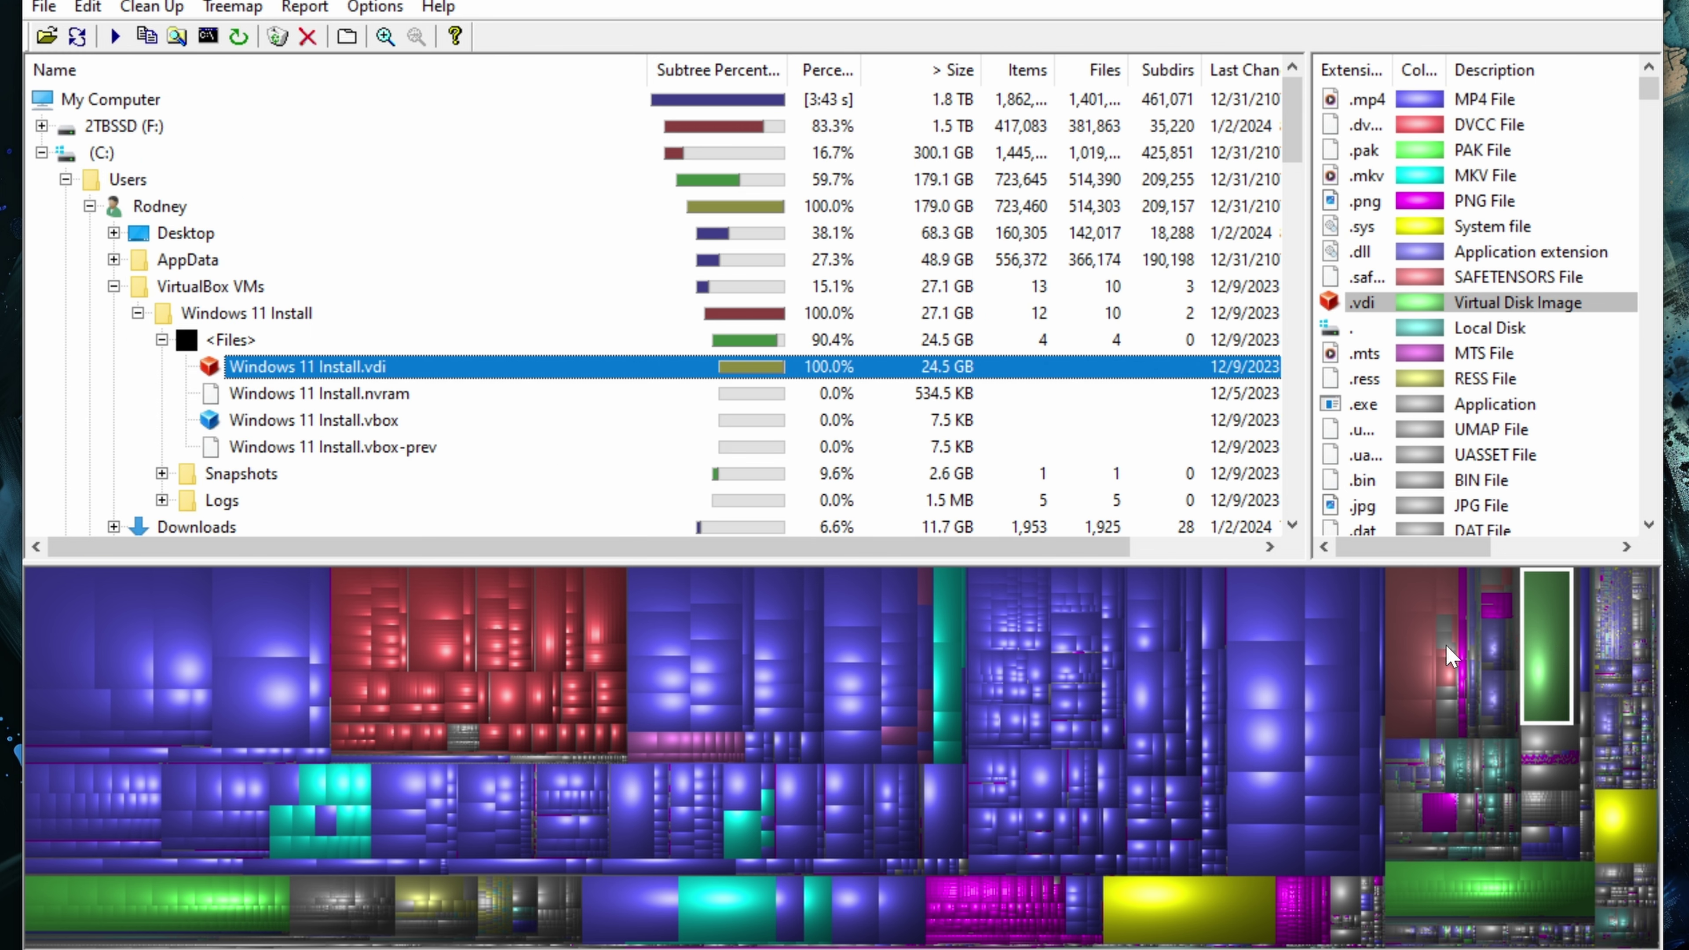
left_click(1643, 832)
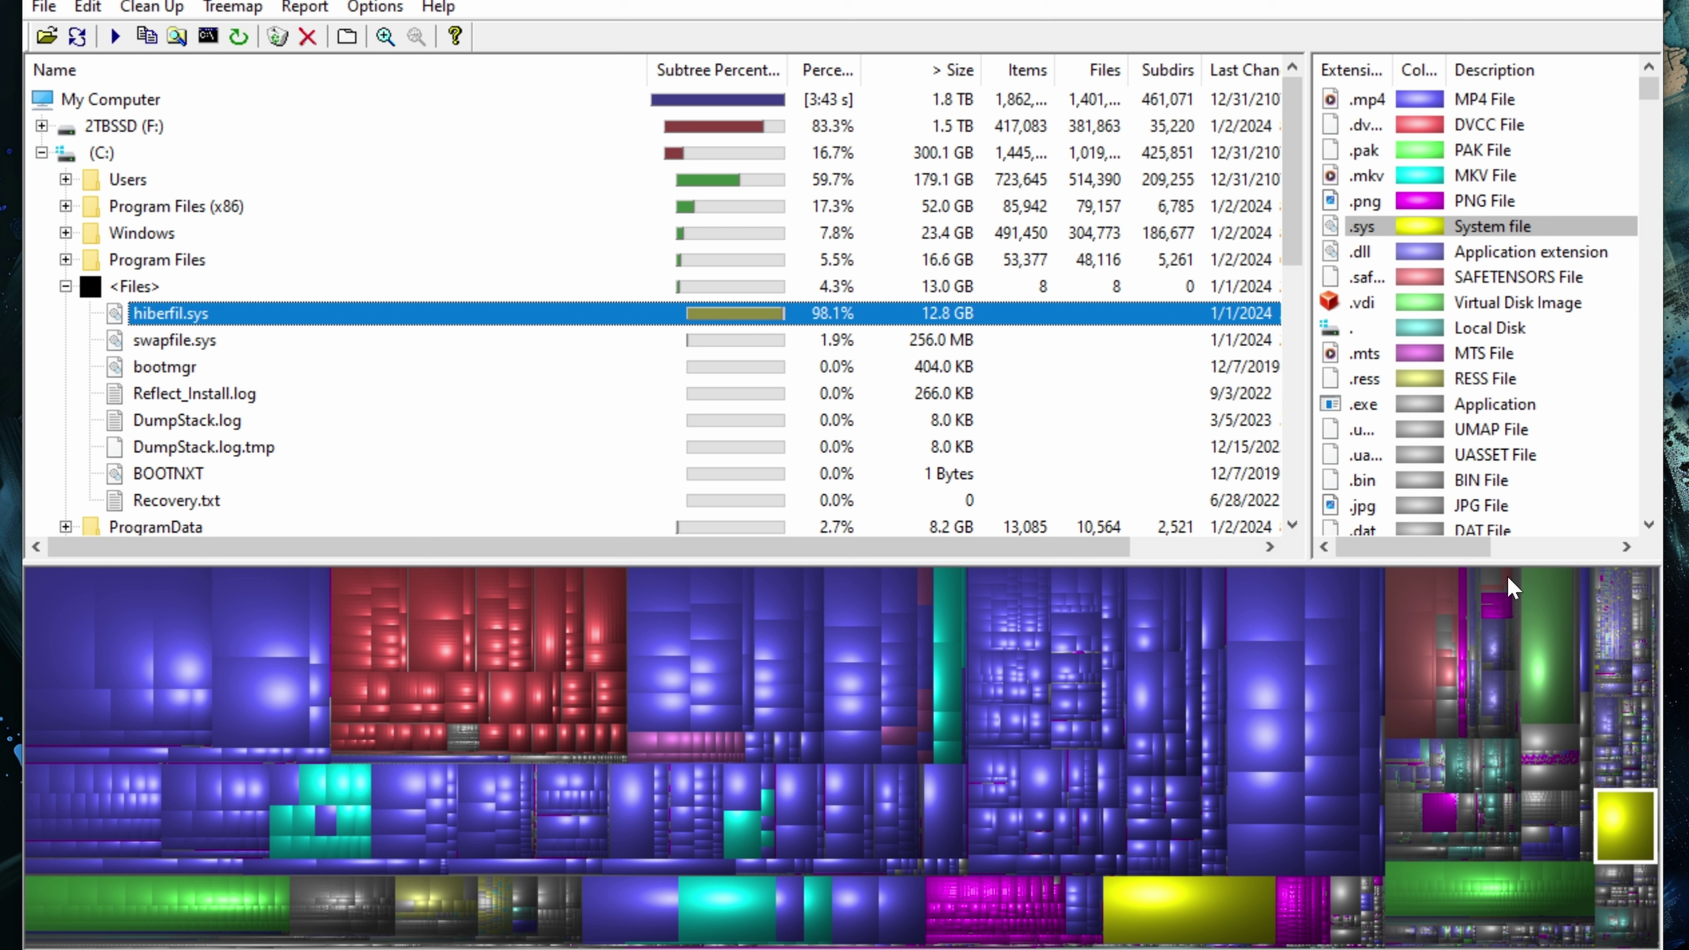
left_click(1459, 225)
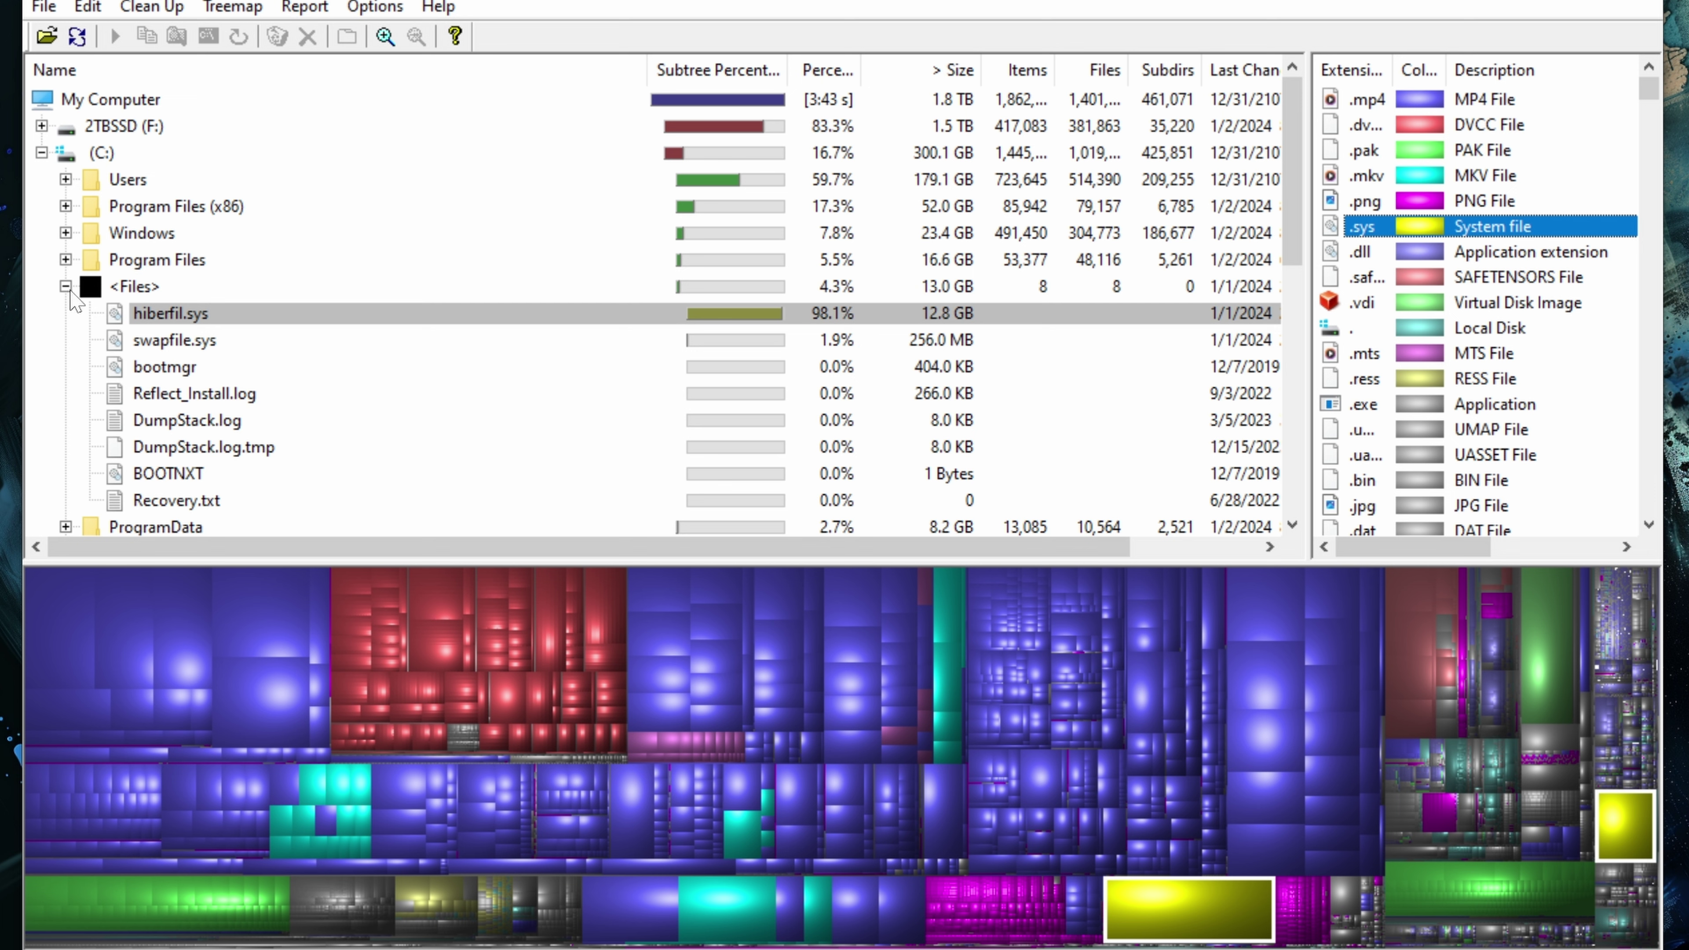
left_click(66, 286)
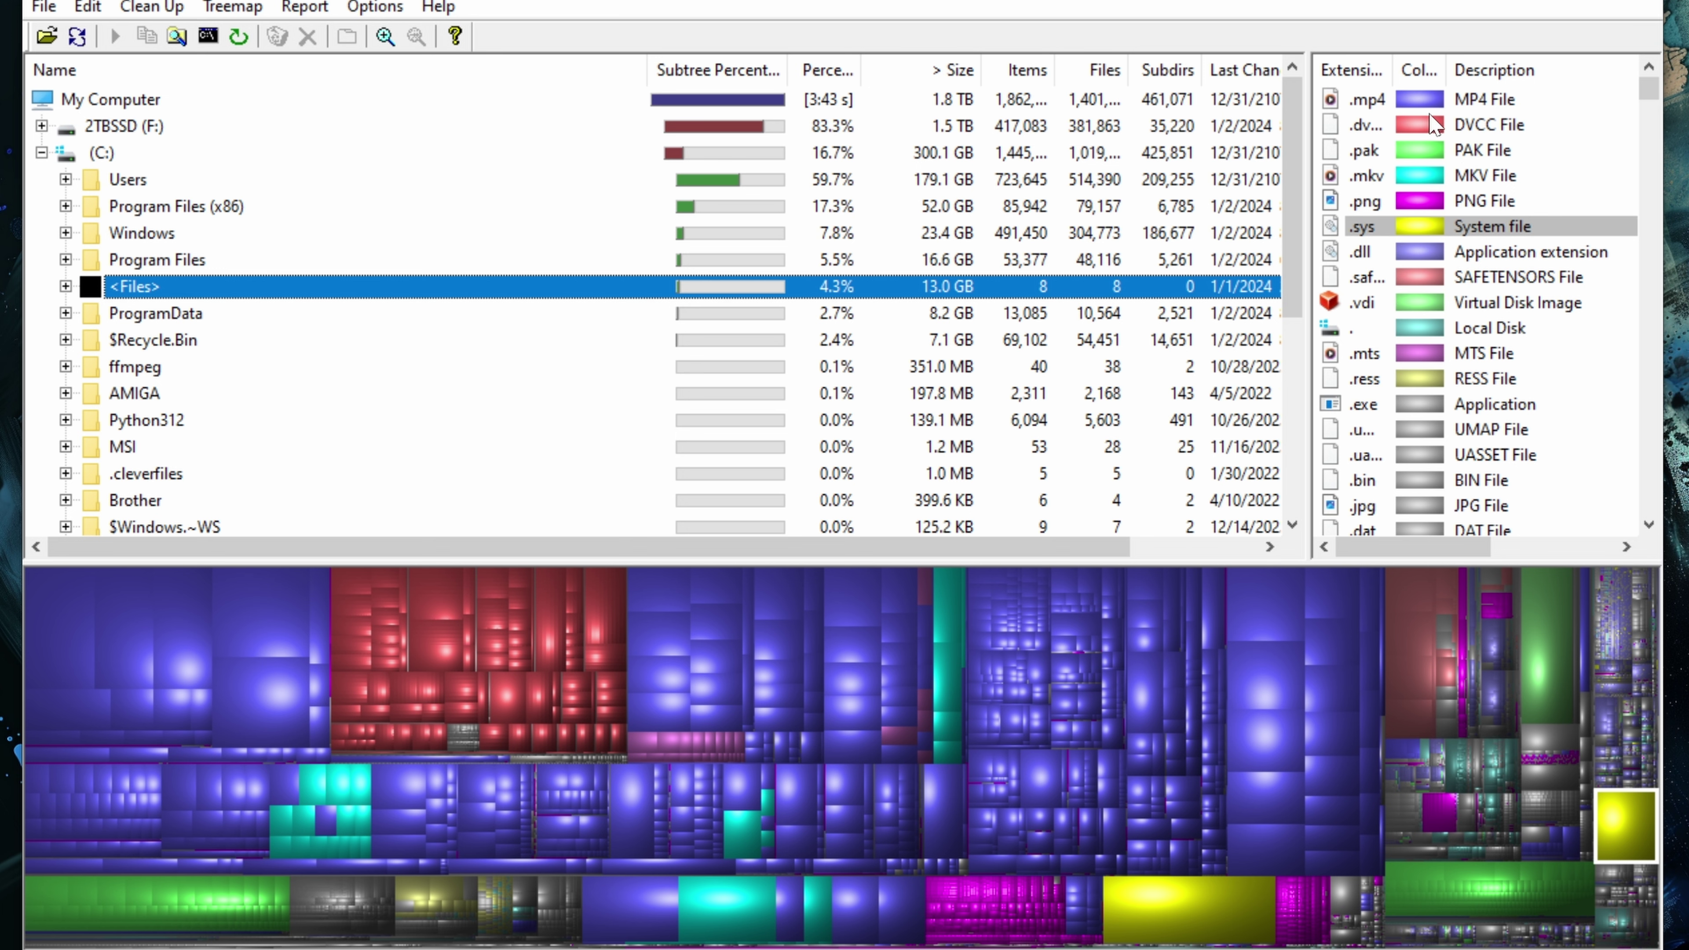
Step: Highlight .mp4 files, locate the 25.7 GB Windows 11 upgrade videos, then select the Kyle upgrade folder
left_click(1429, 99)
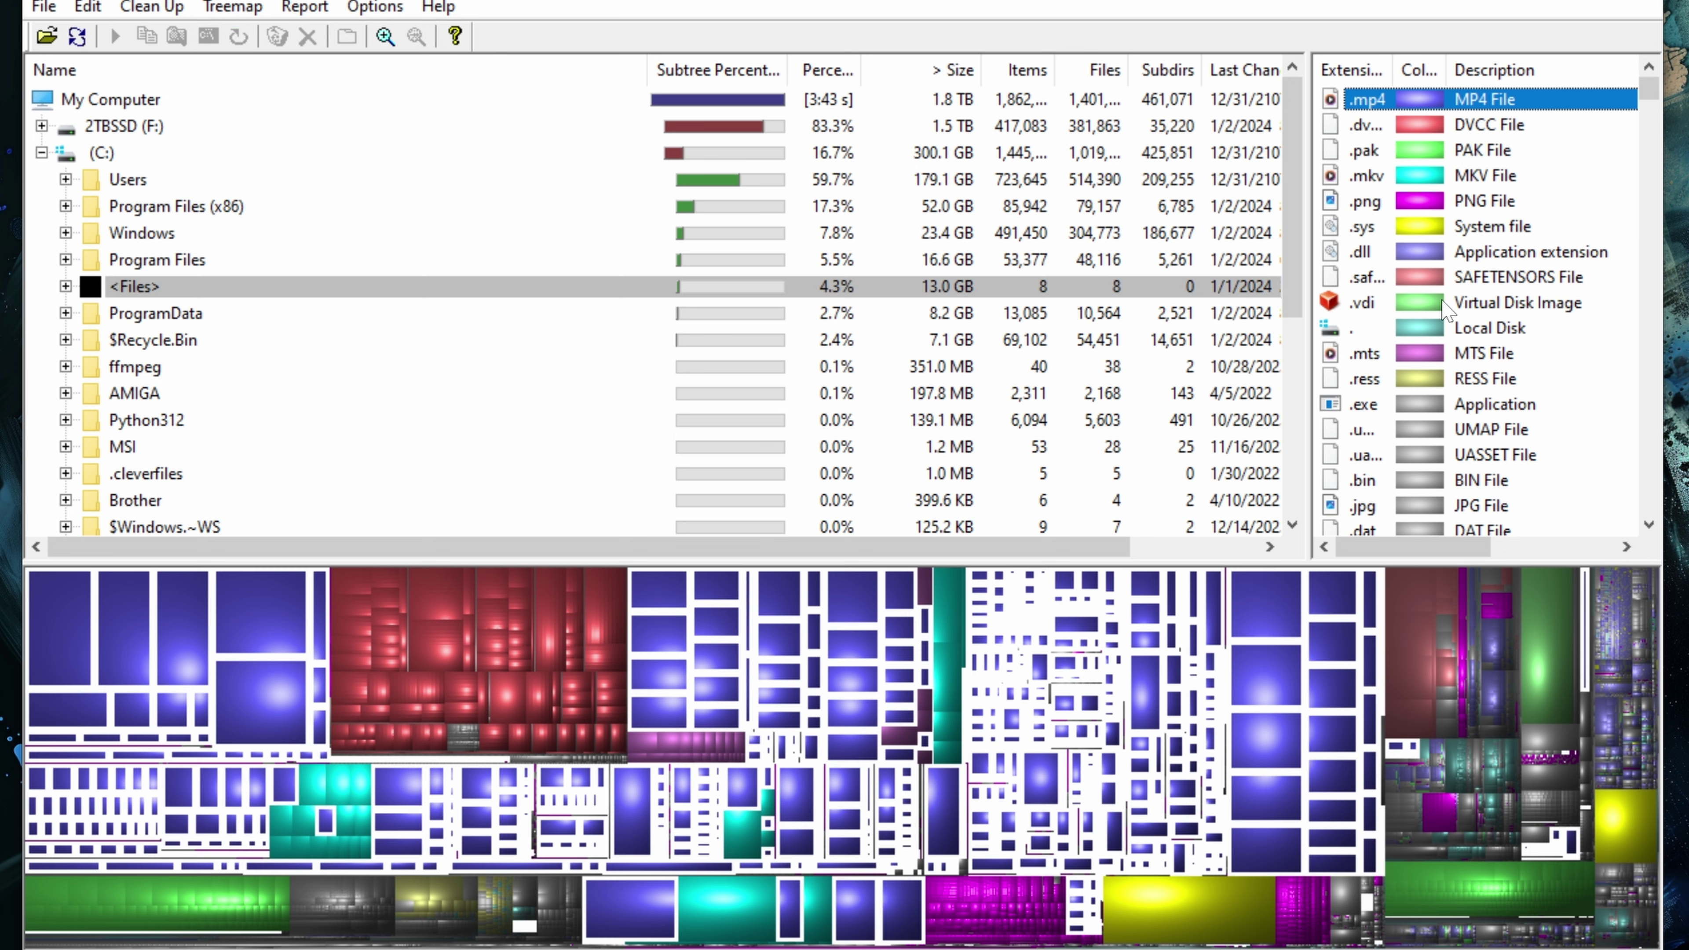
left_click(42, 649)
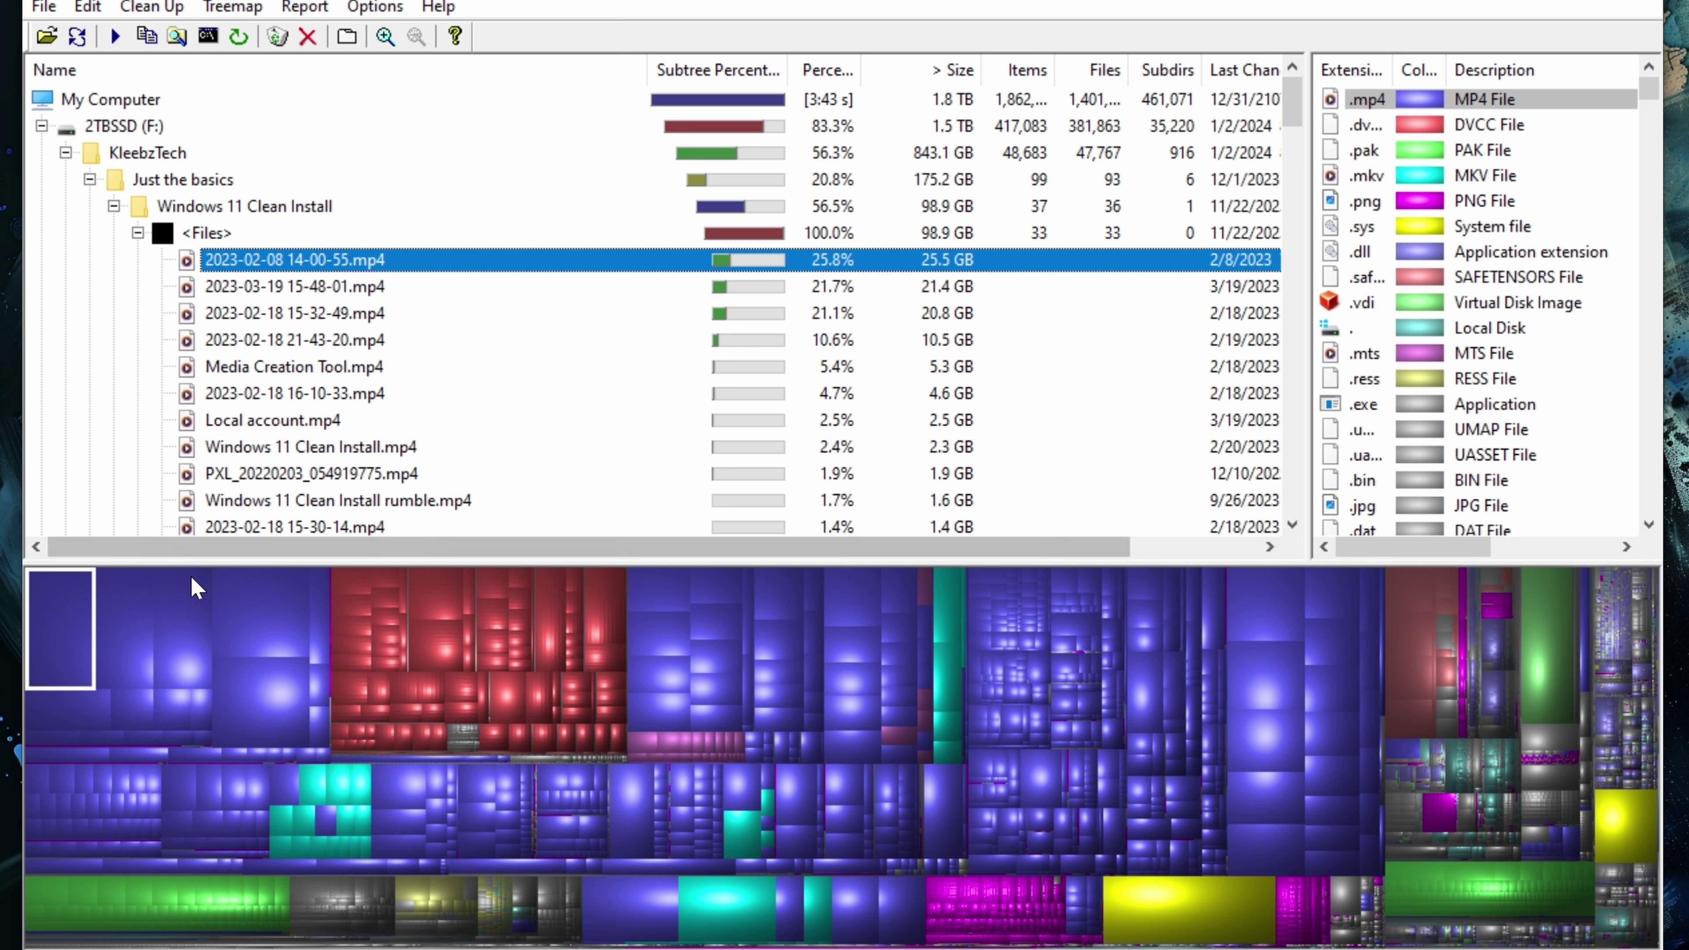
left_click(292, 622)
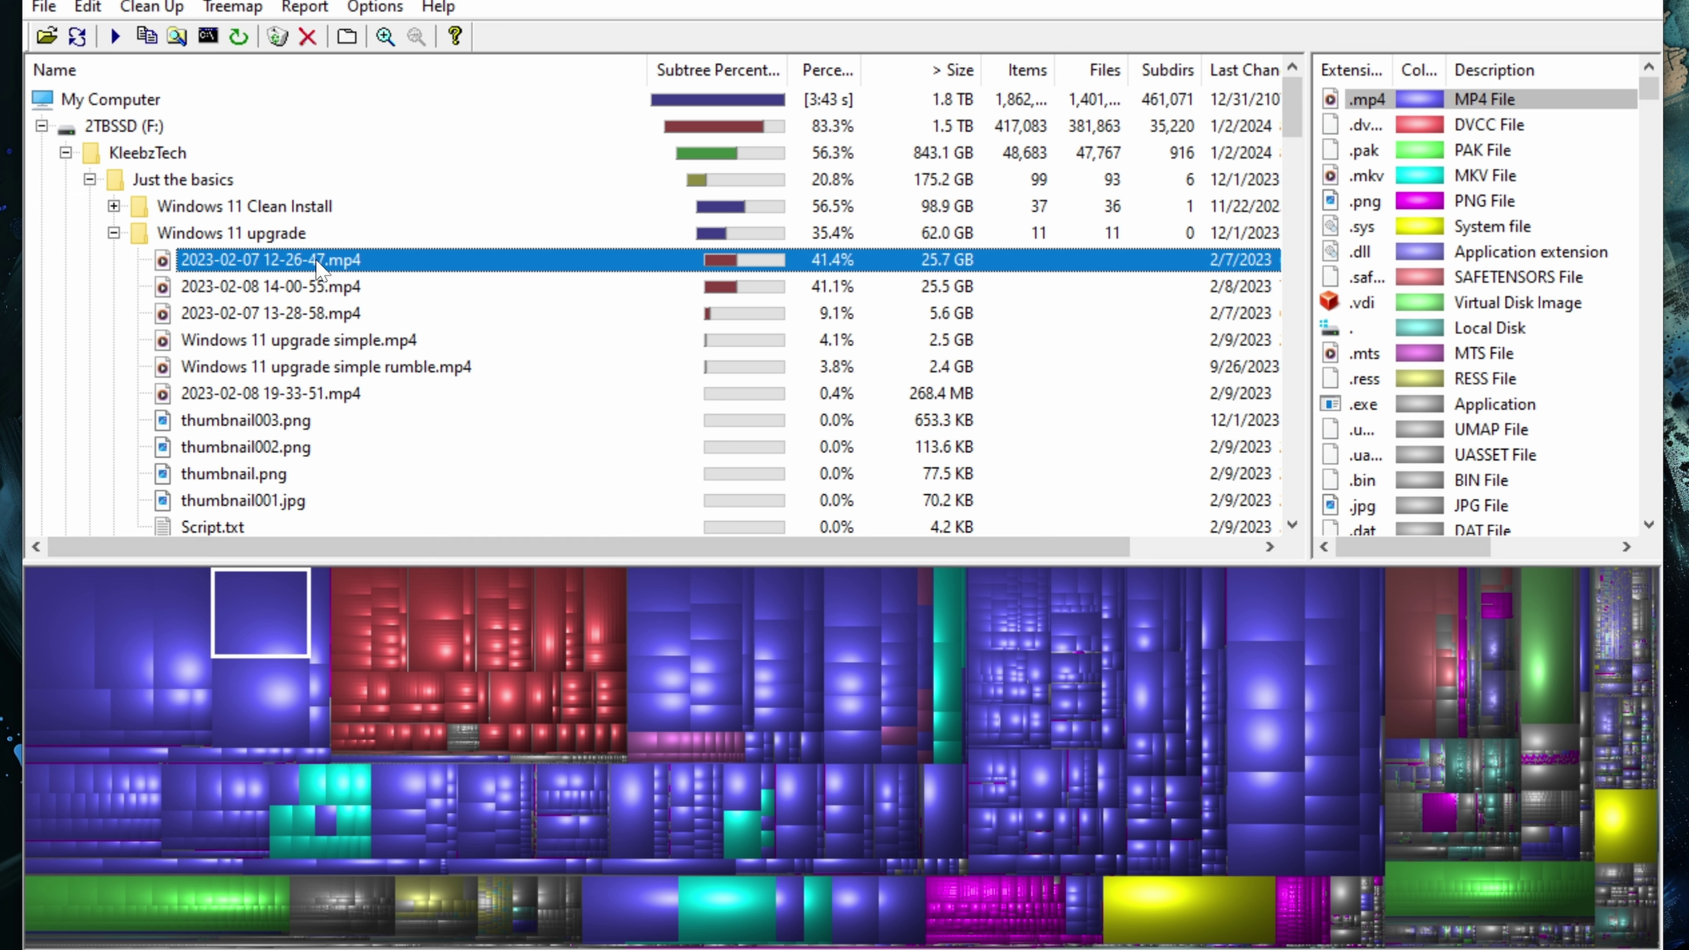
right_click(317, 265)
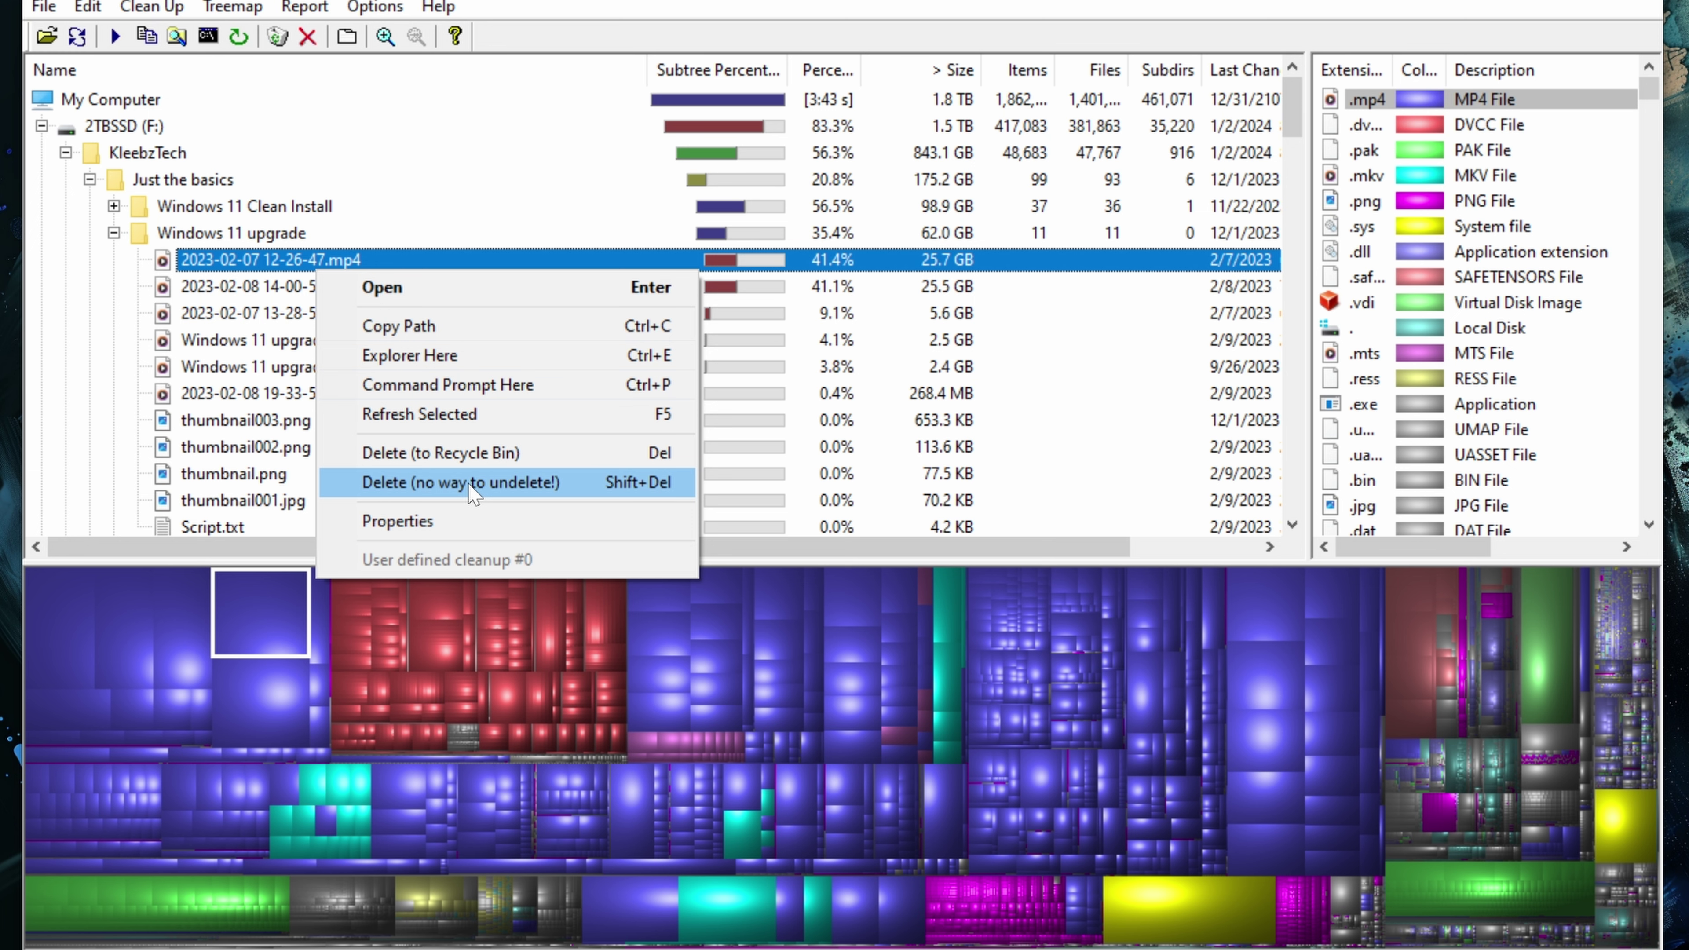
left_click(472, 483)
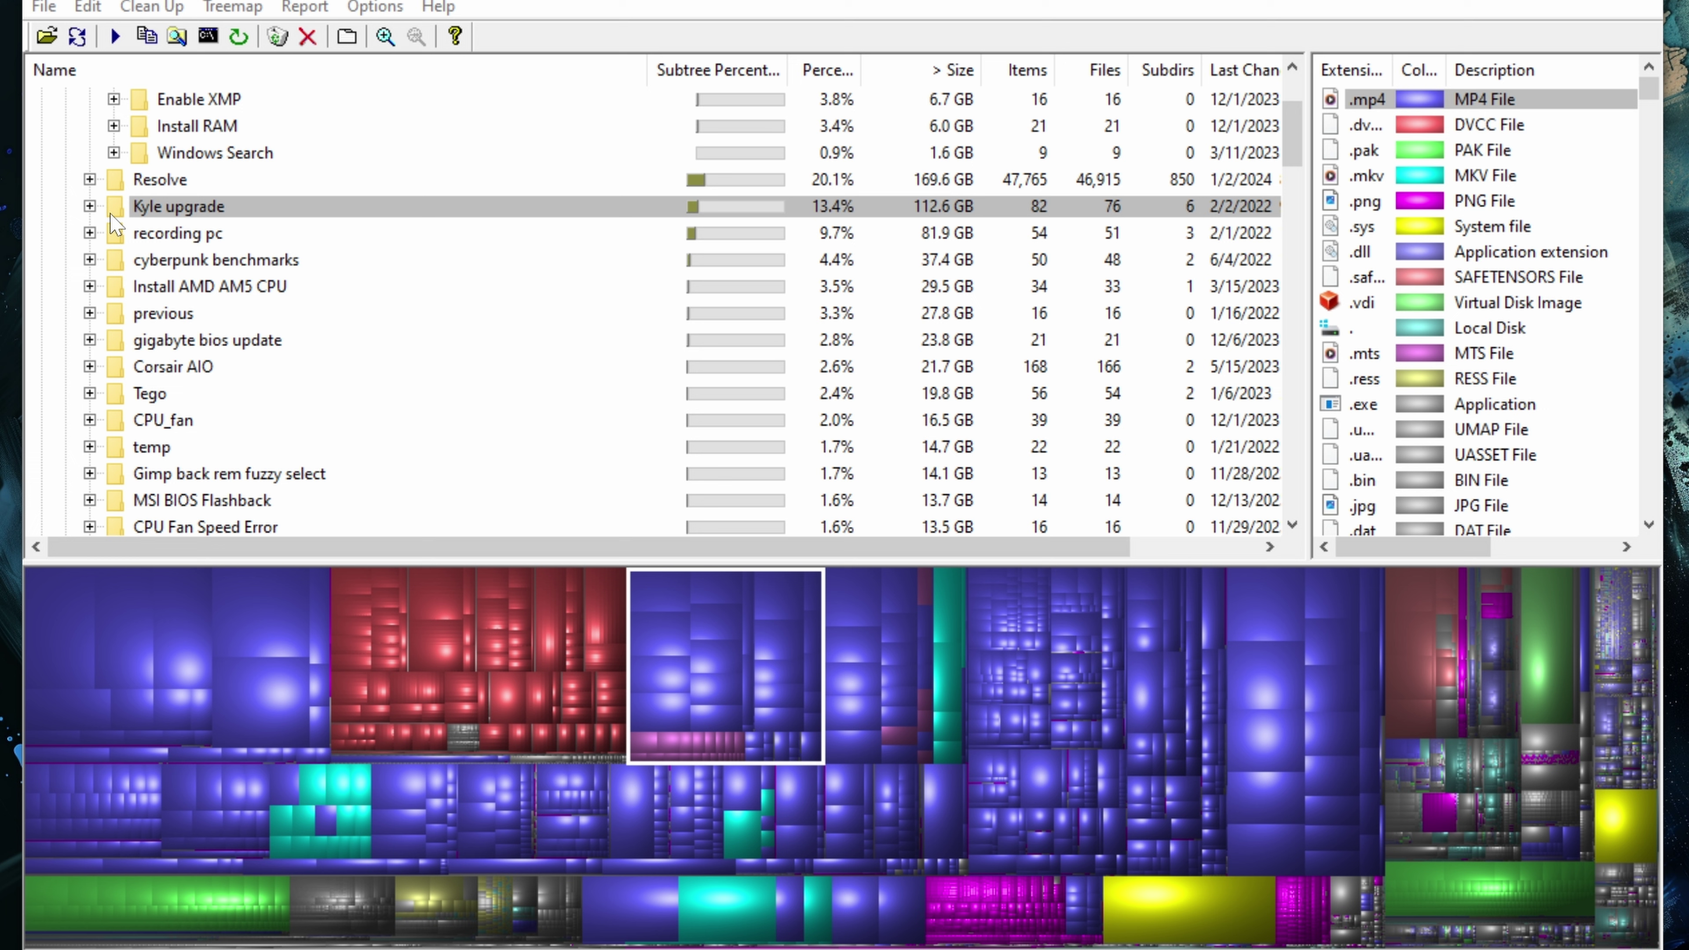
Step: Expand Kyle upgrade to view its pixel, main and handheld camera subfolders, then bring up its actions
left_click(89, 207)
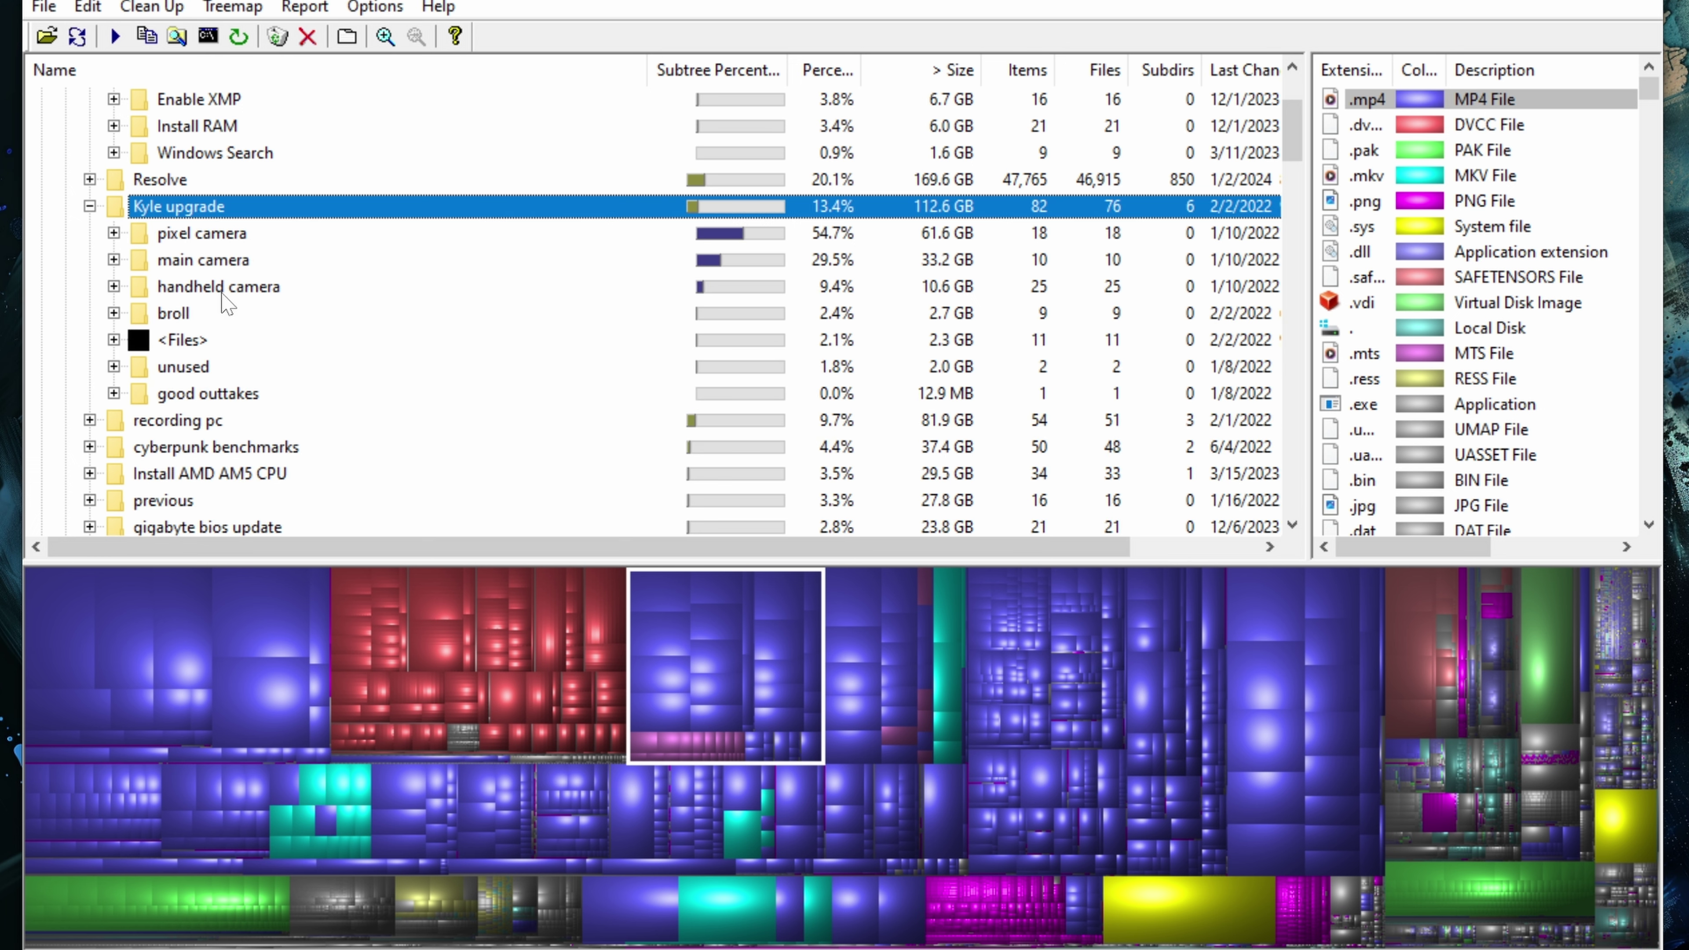
right_click(220, 211)
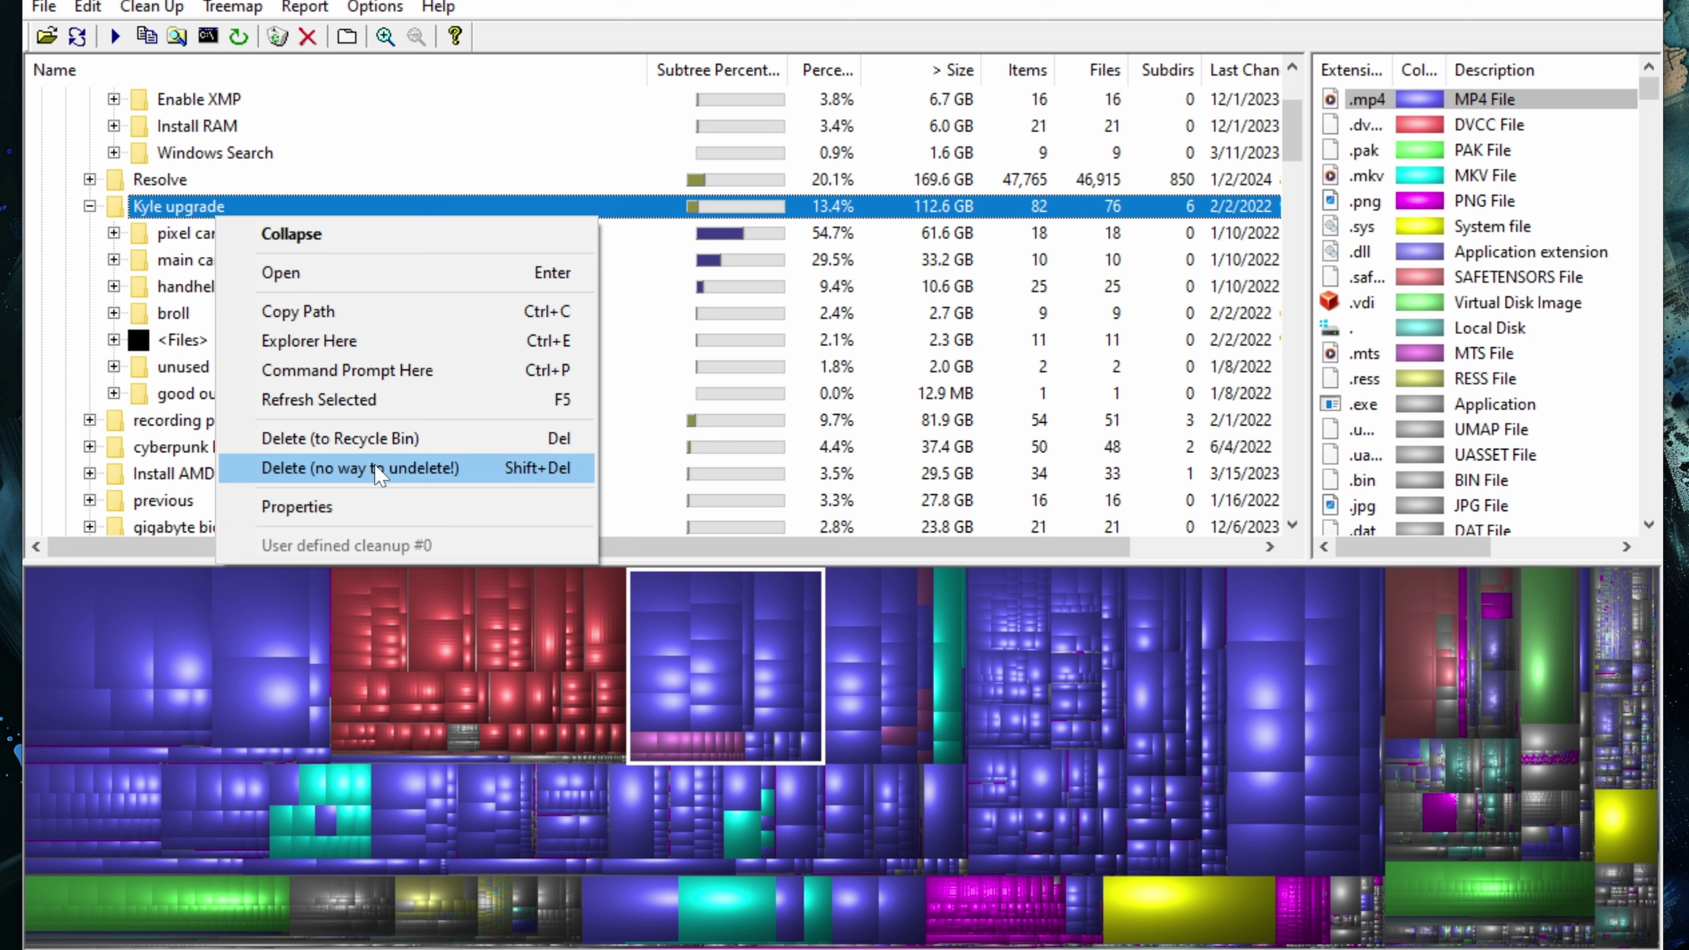
left_click(159, 231)
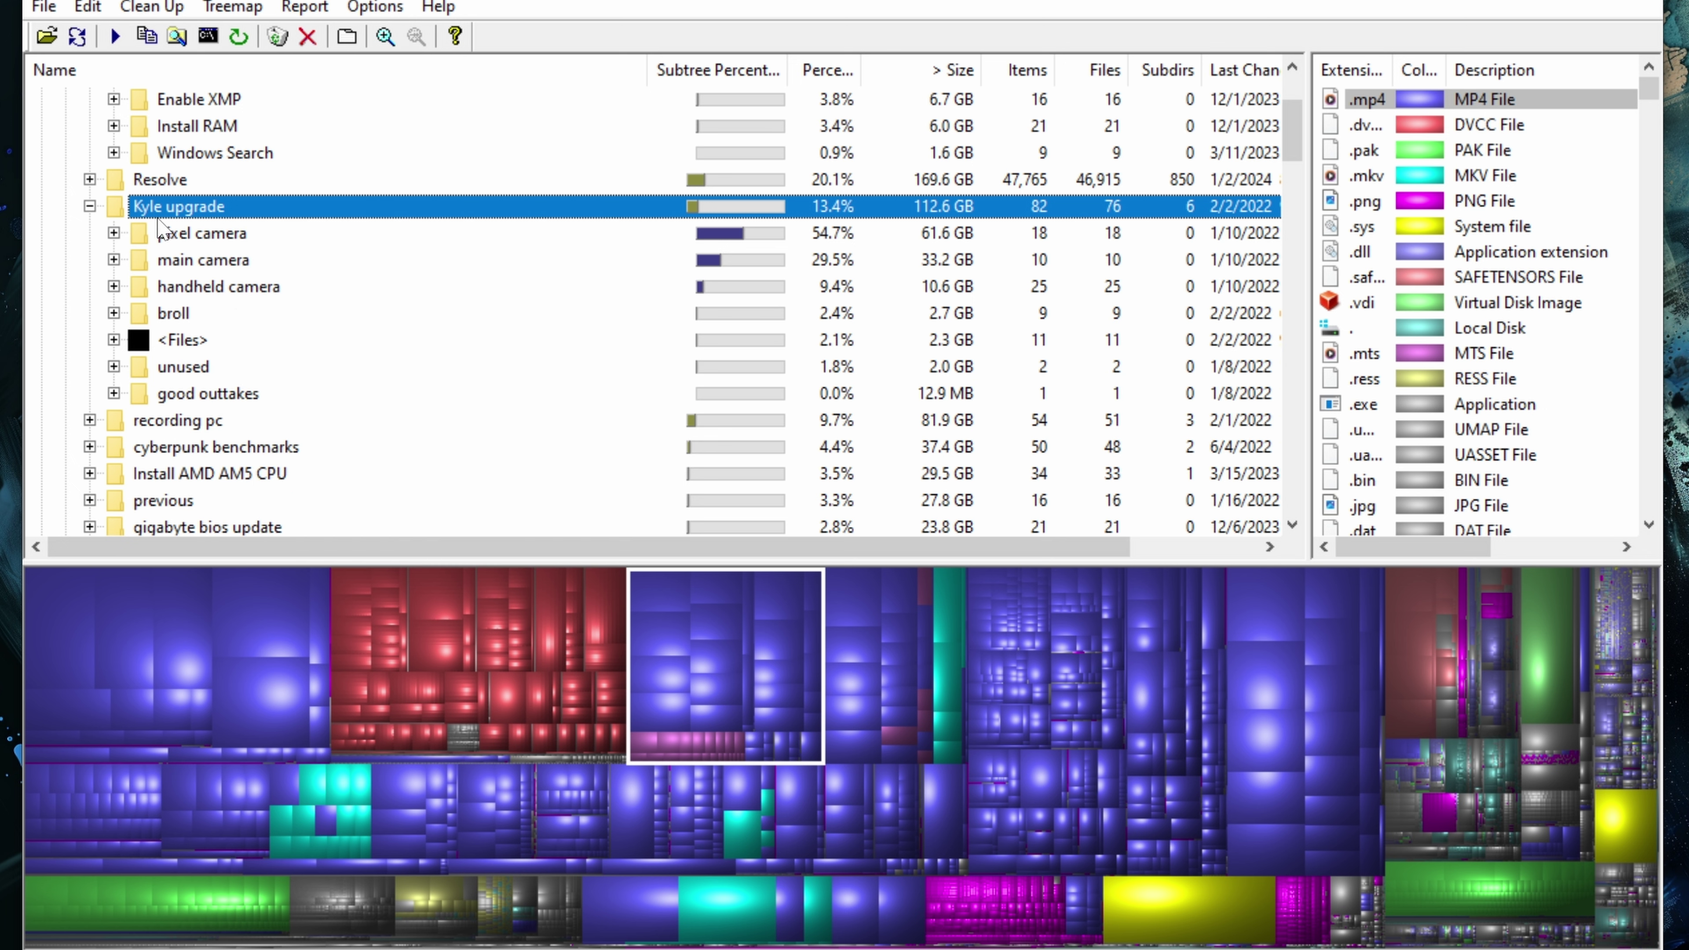
left_click(215, 238)
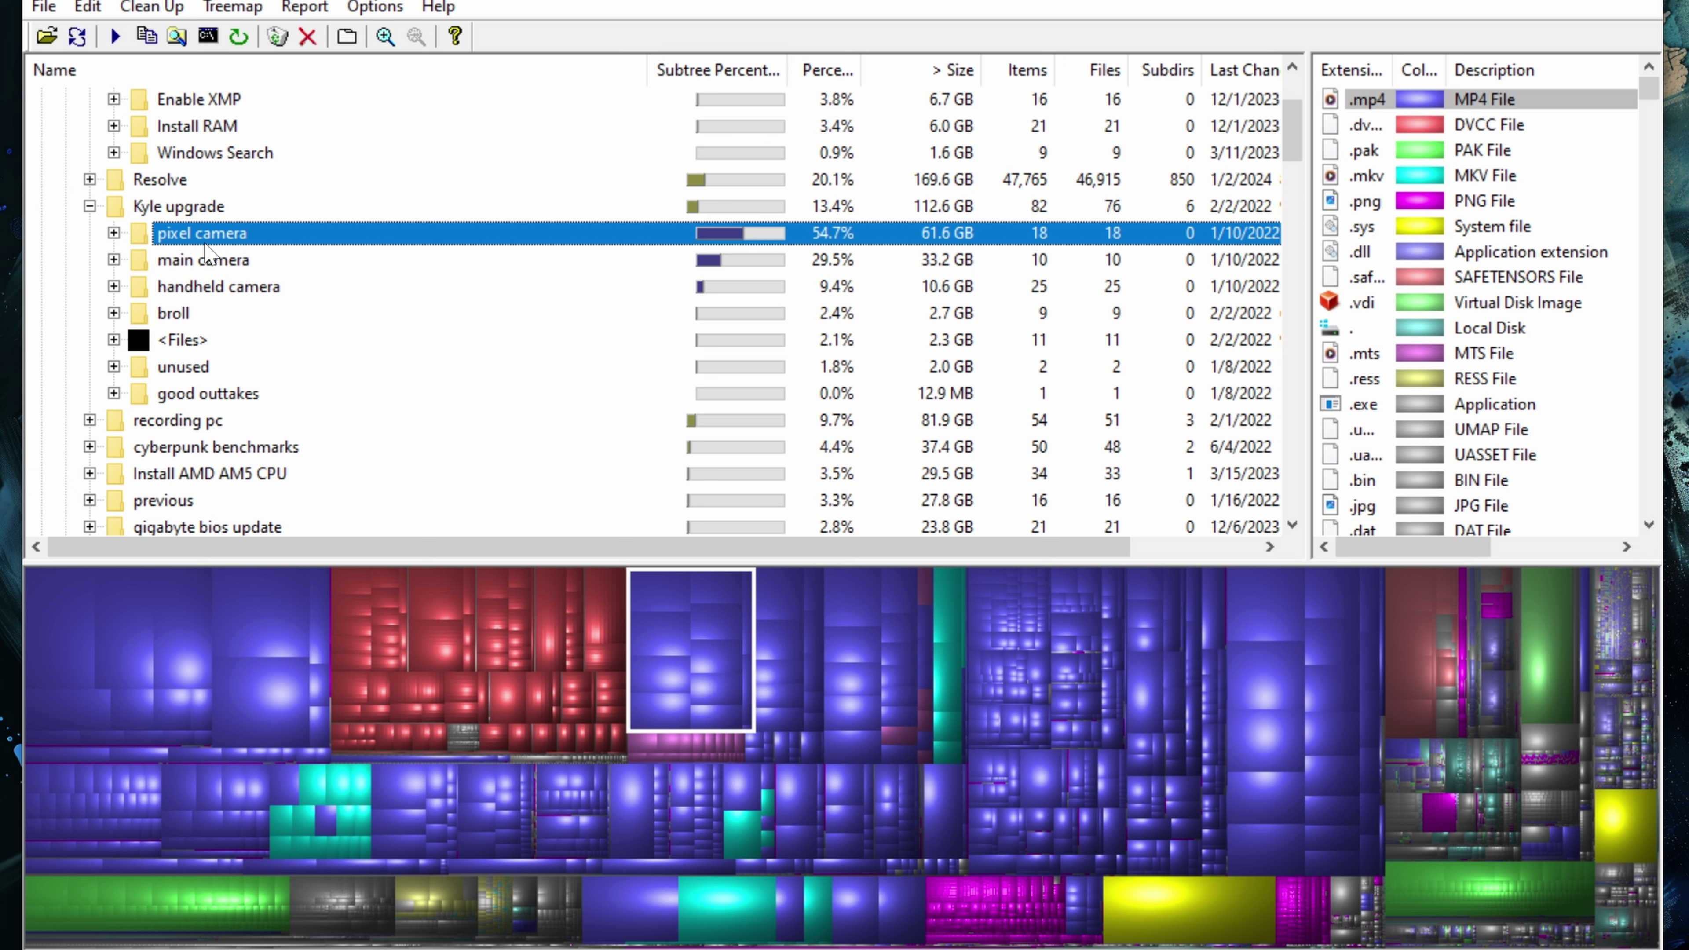
right_click(205, 246)
left_click(165, 214)
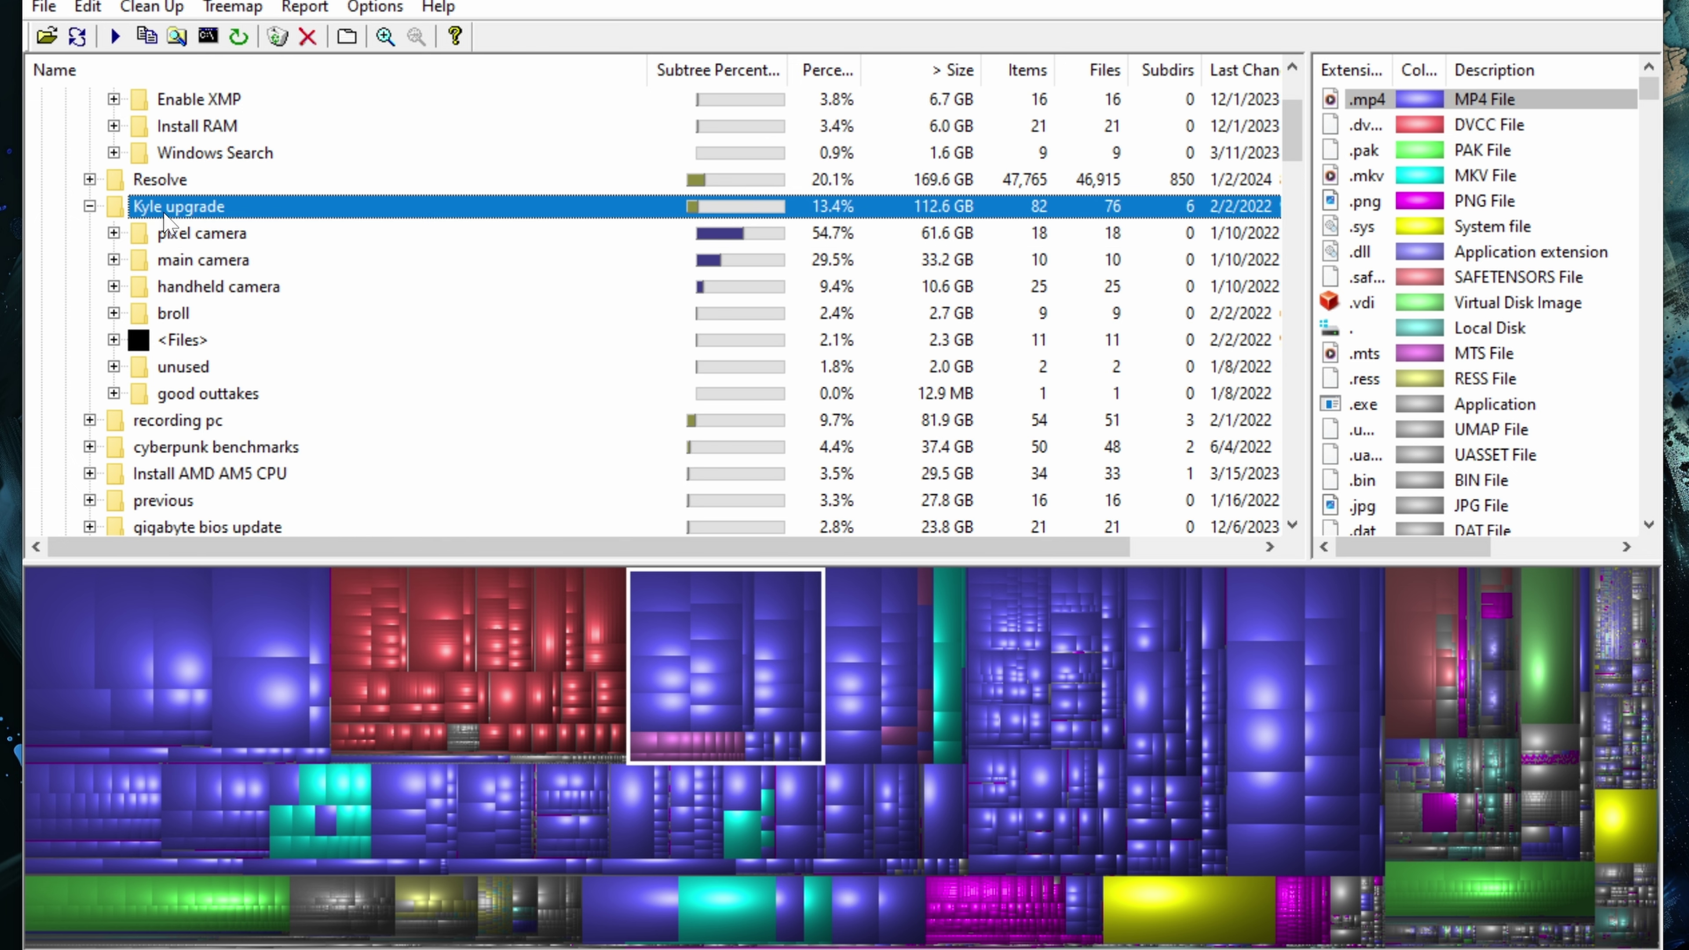
right_click(164, 214)
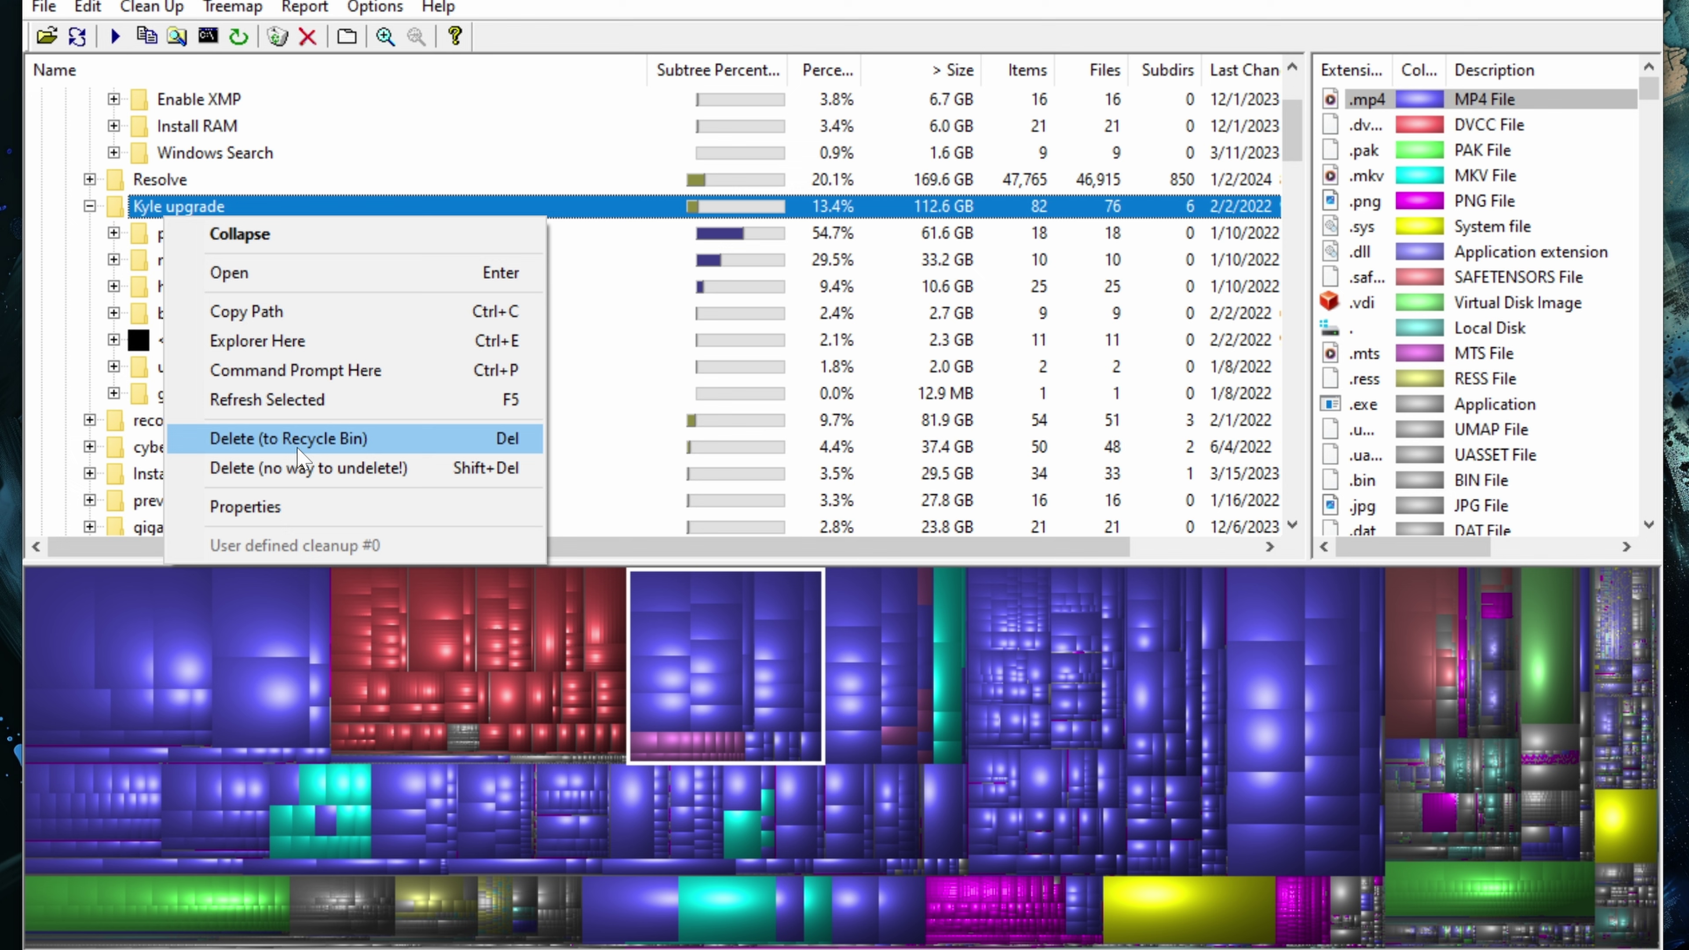
Step: Delete the Kyle upgrade folder, confirming both the WinDirStat warning and the Windows prompt
left_click(298, 450)
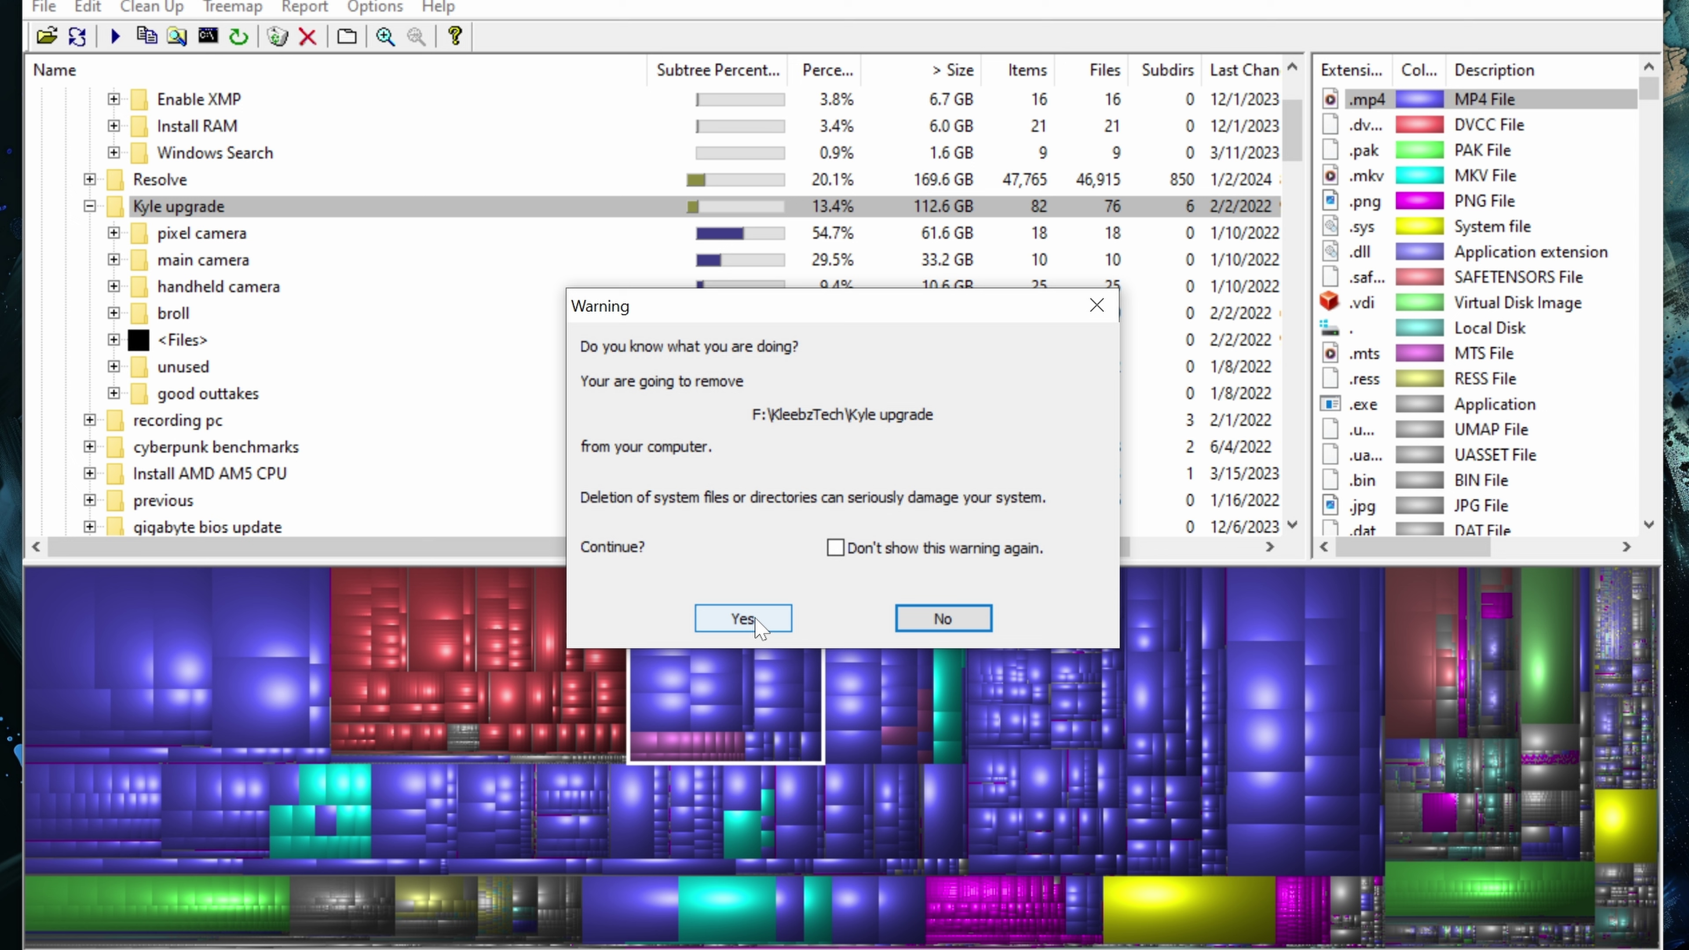
left_click(745, 619)
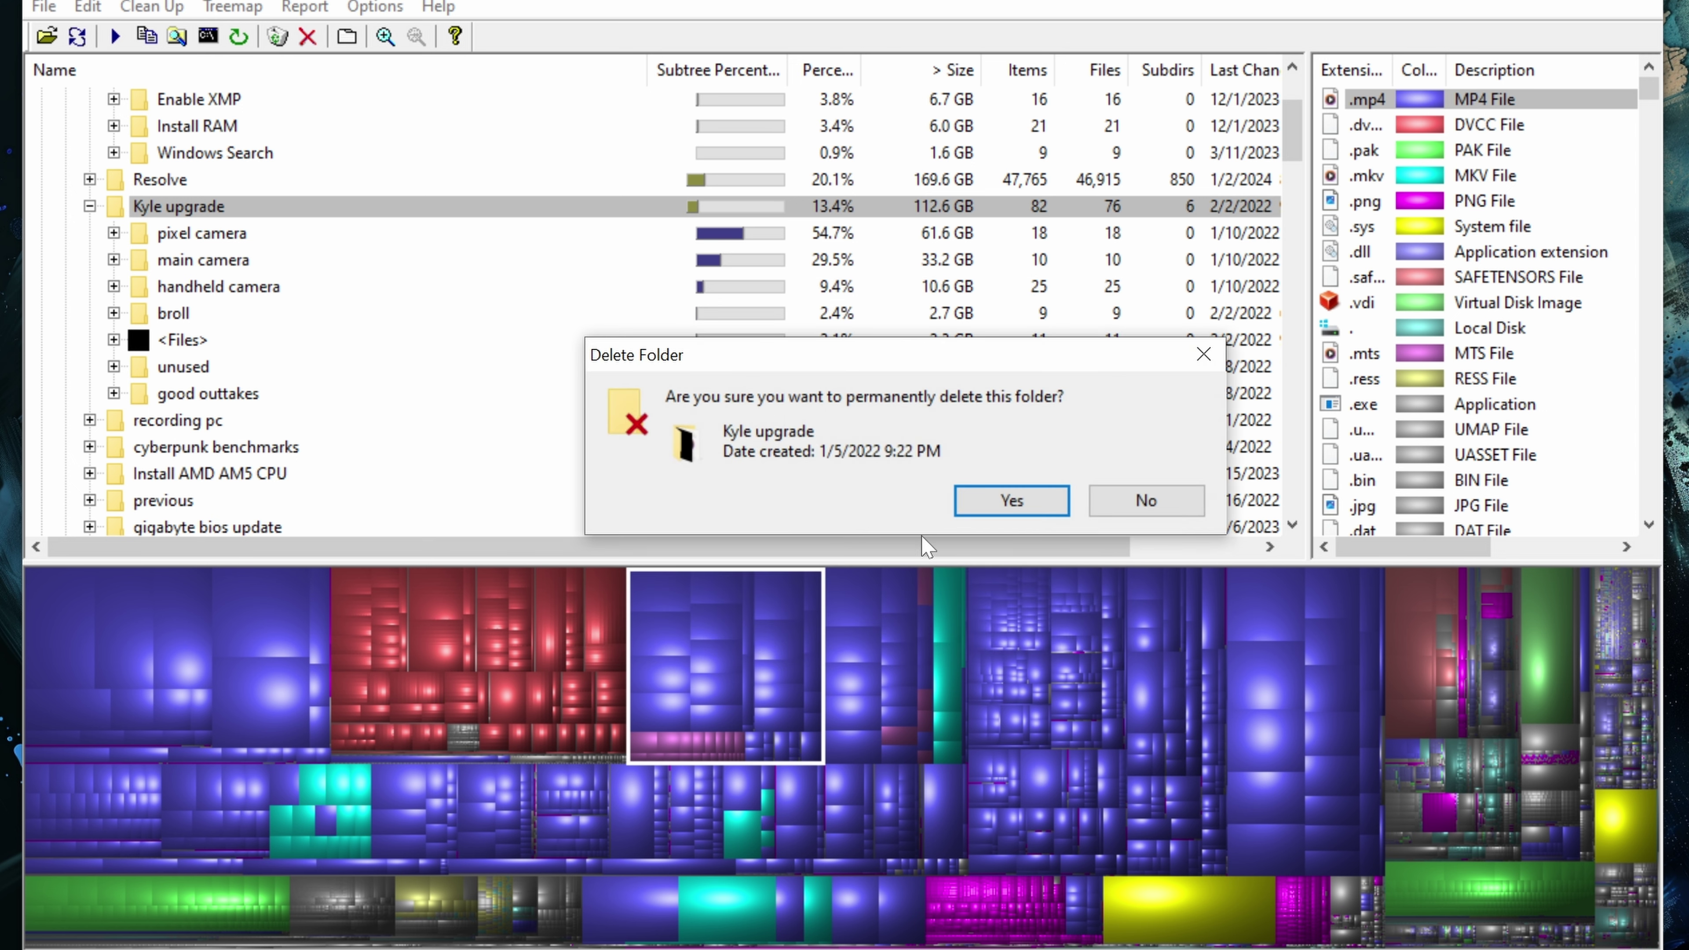
left_click(1016, 509)
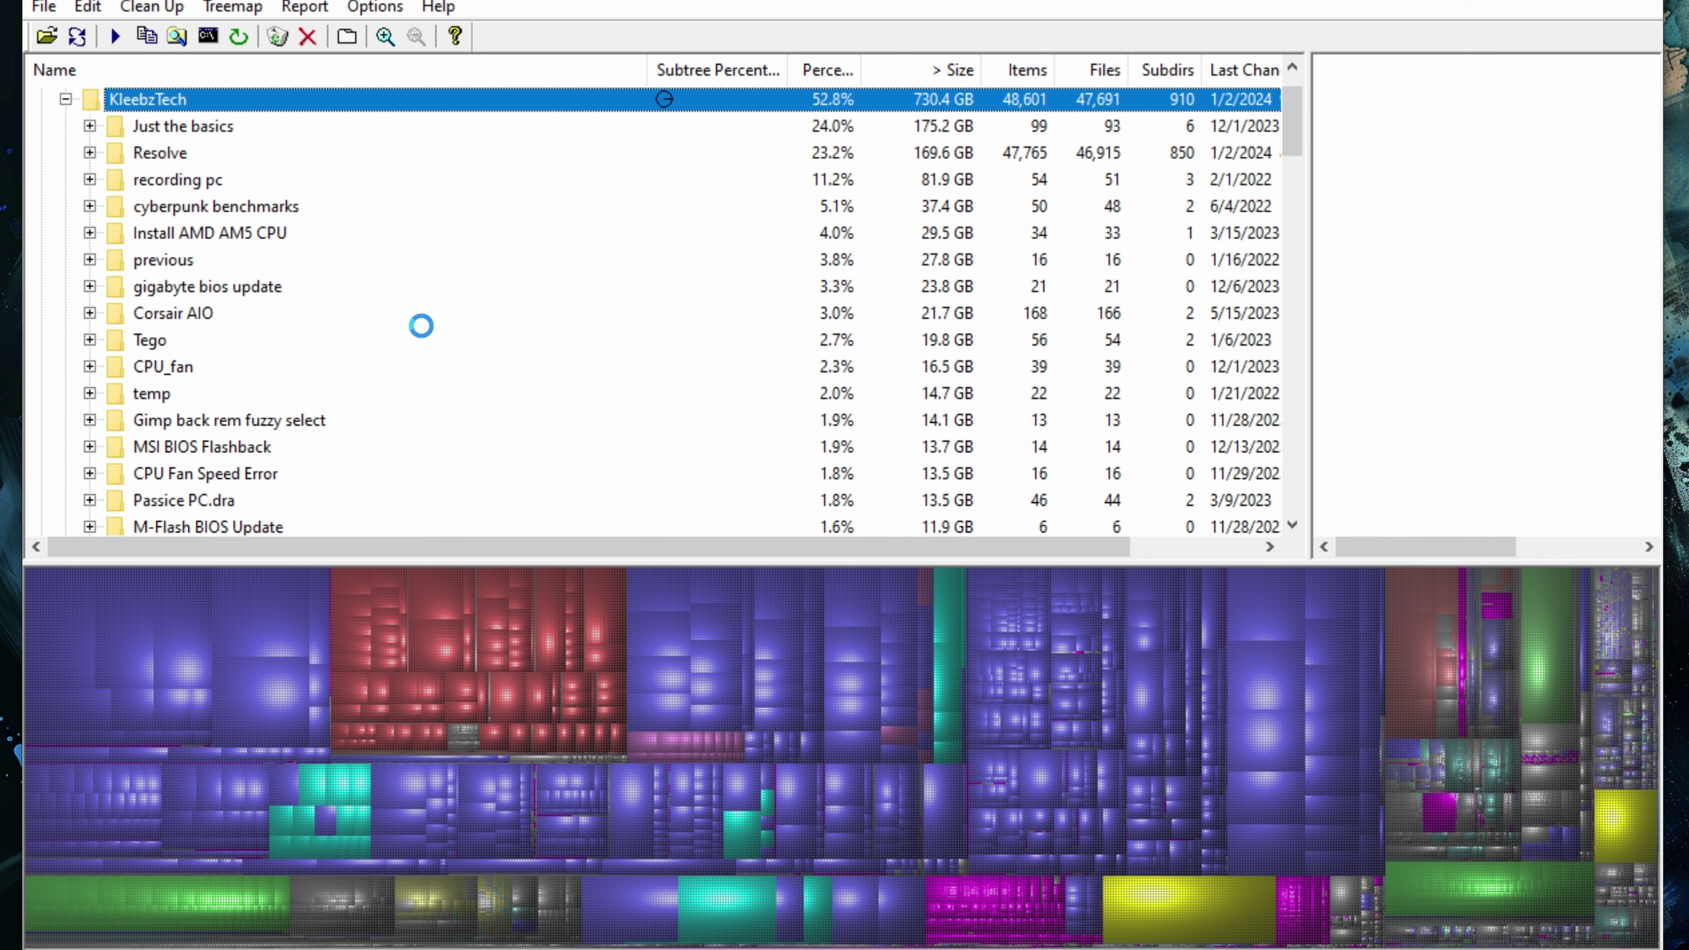
Step: Collapse the KleebzTech folder and the 2TBSSD (F:) branch
scroll(542, 203, "up", 1)
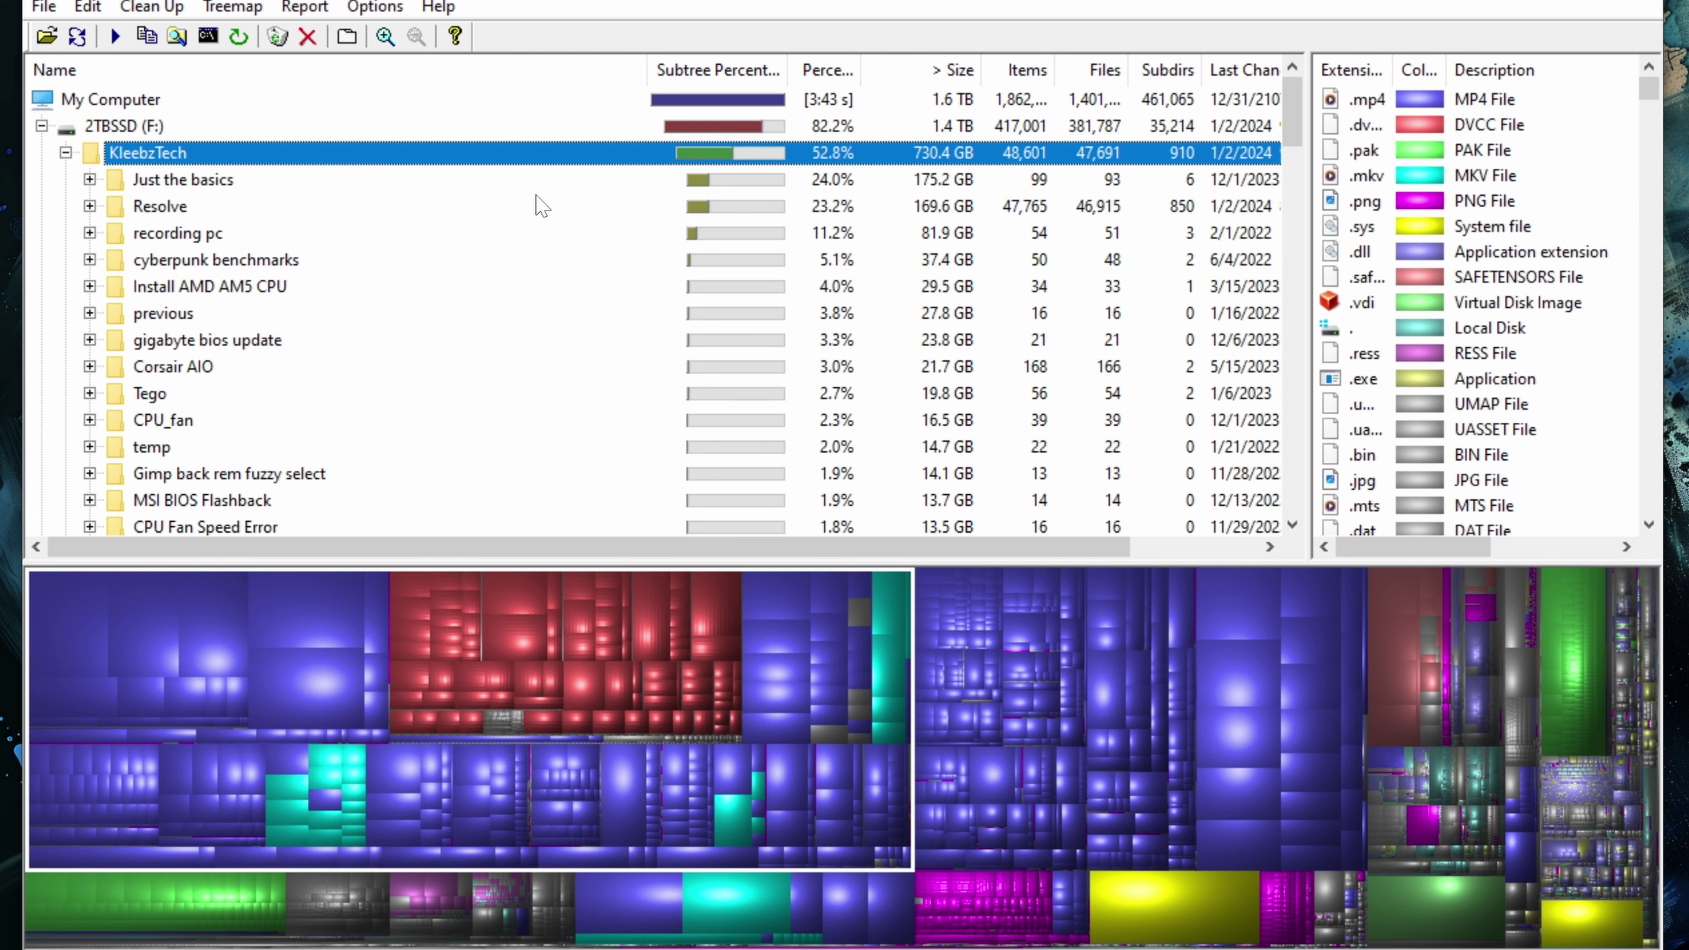
left_click(66, 153)
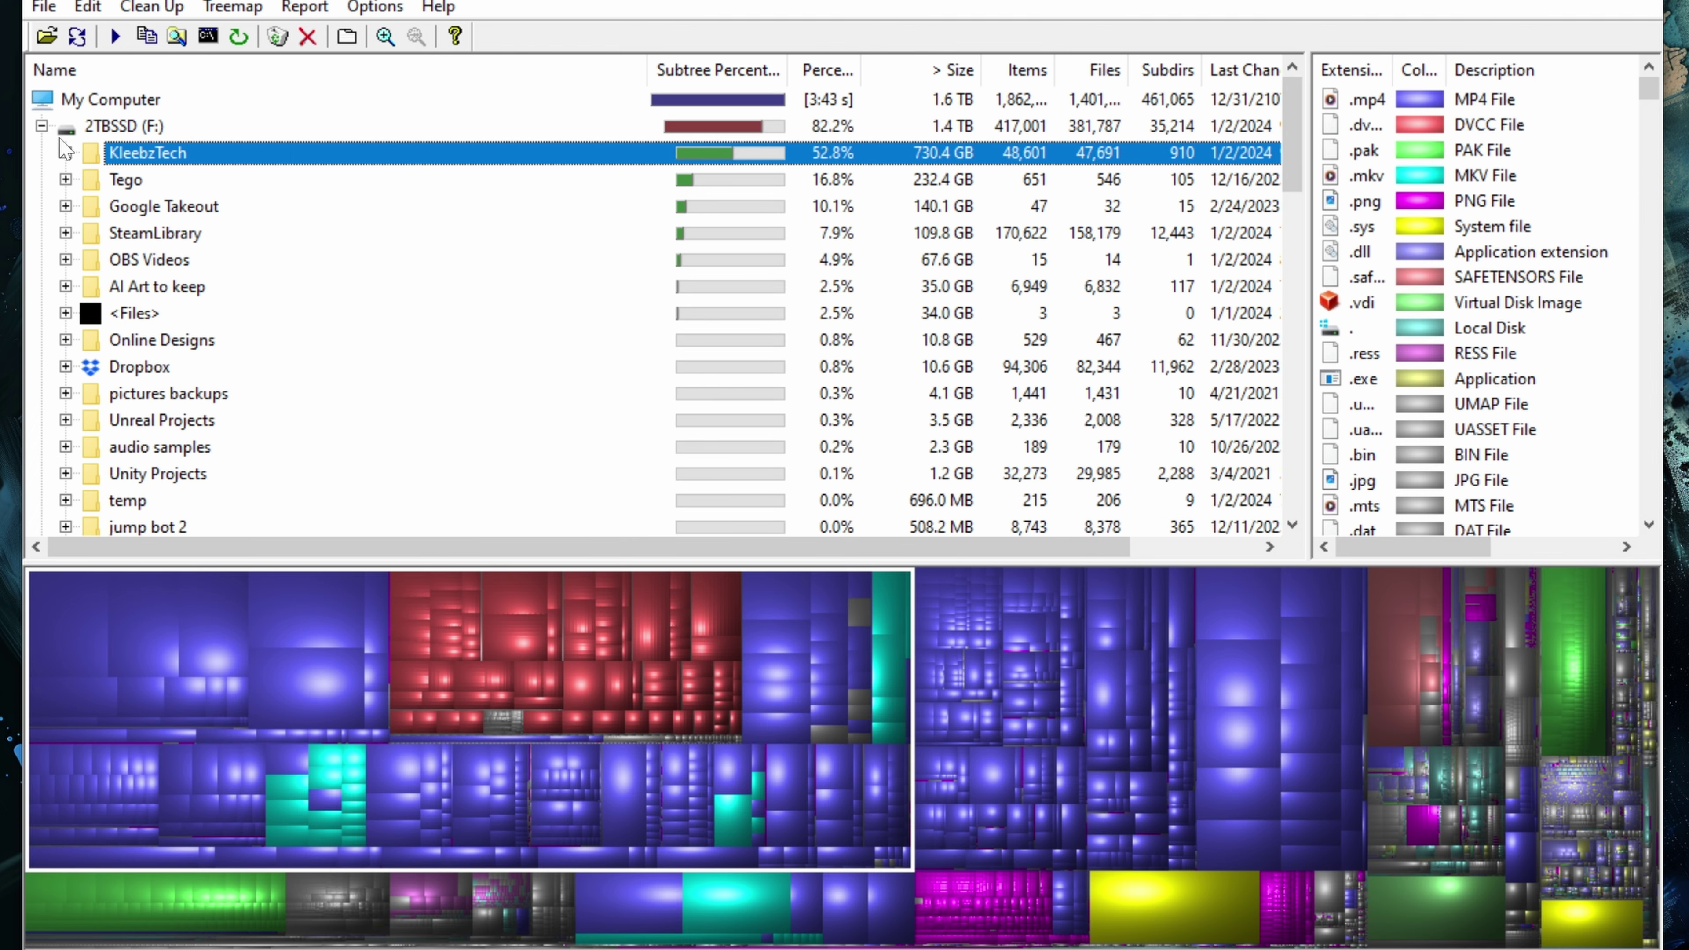
left_click(42, 126)
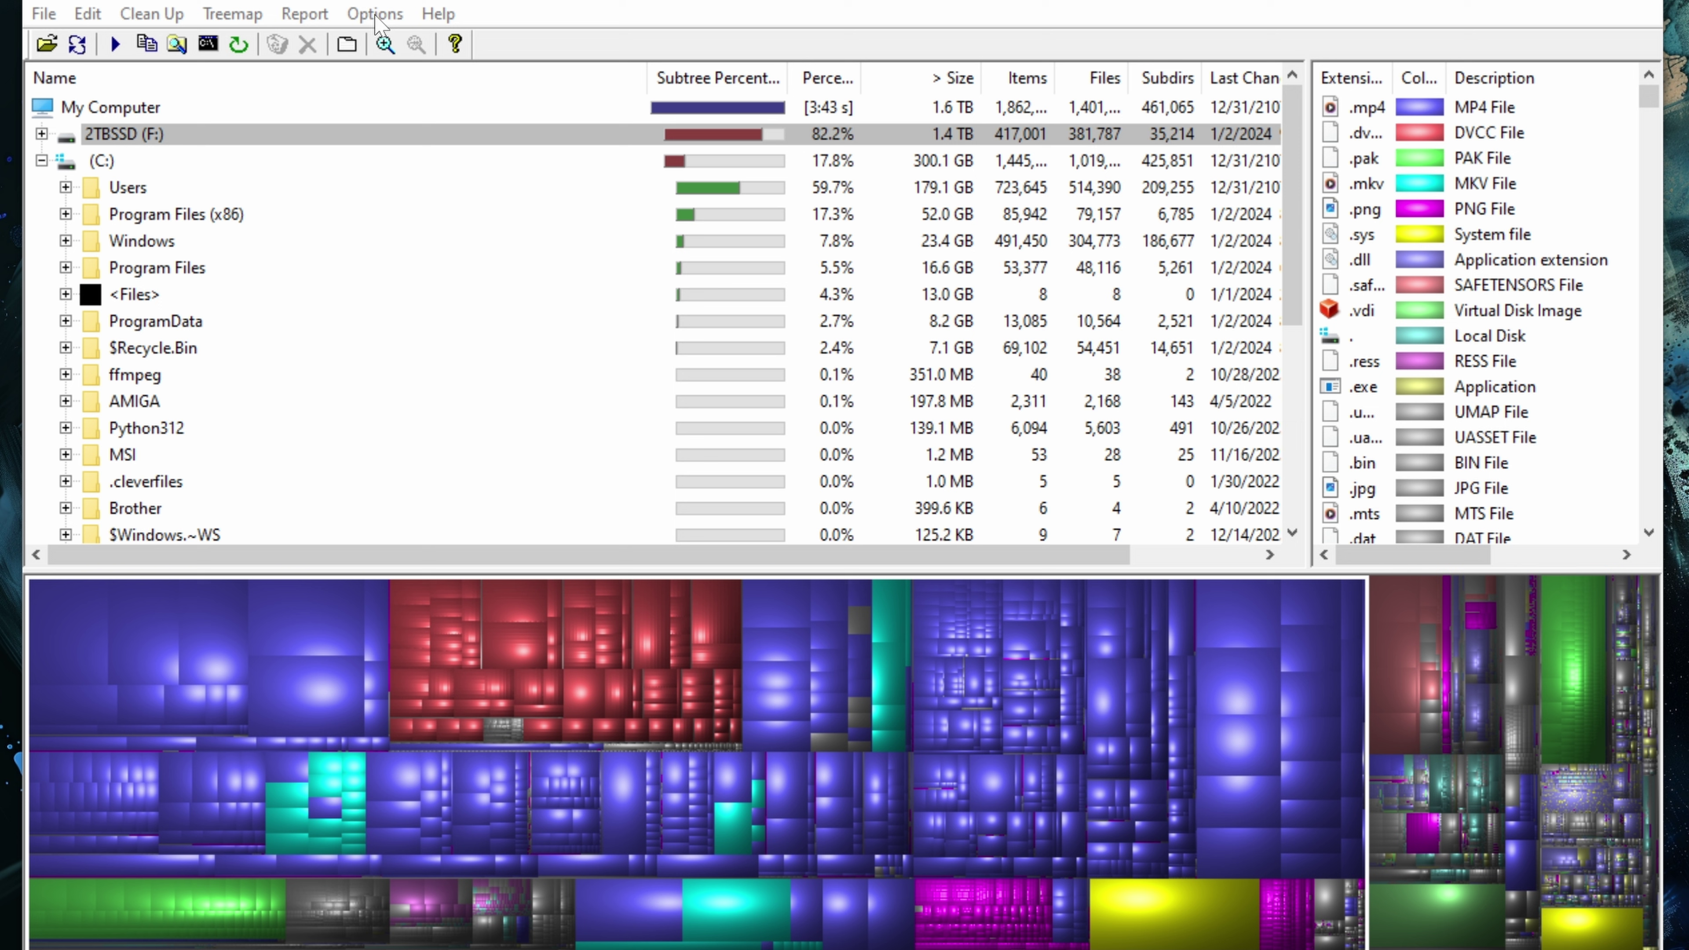
Step: Browse the Configure WinDirStat Directory List and General settings, then cancel without changes
left_click(375, 14)
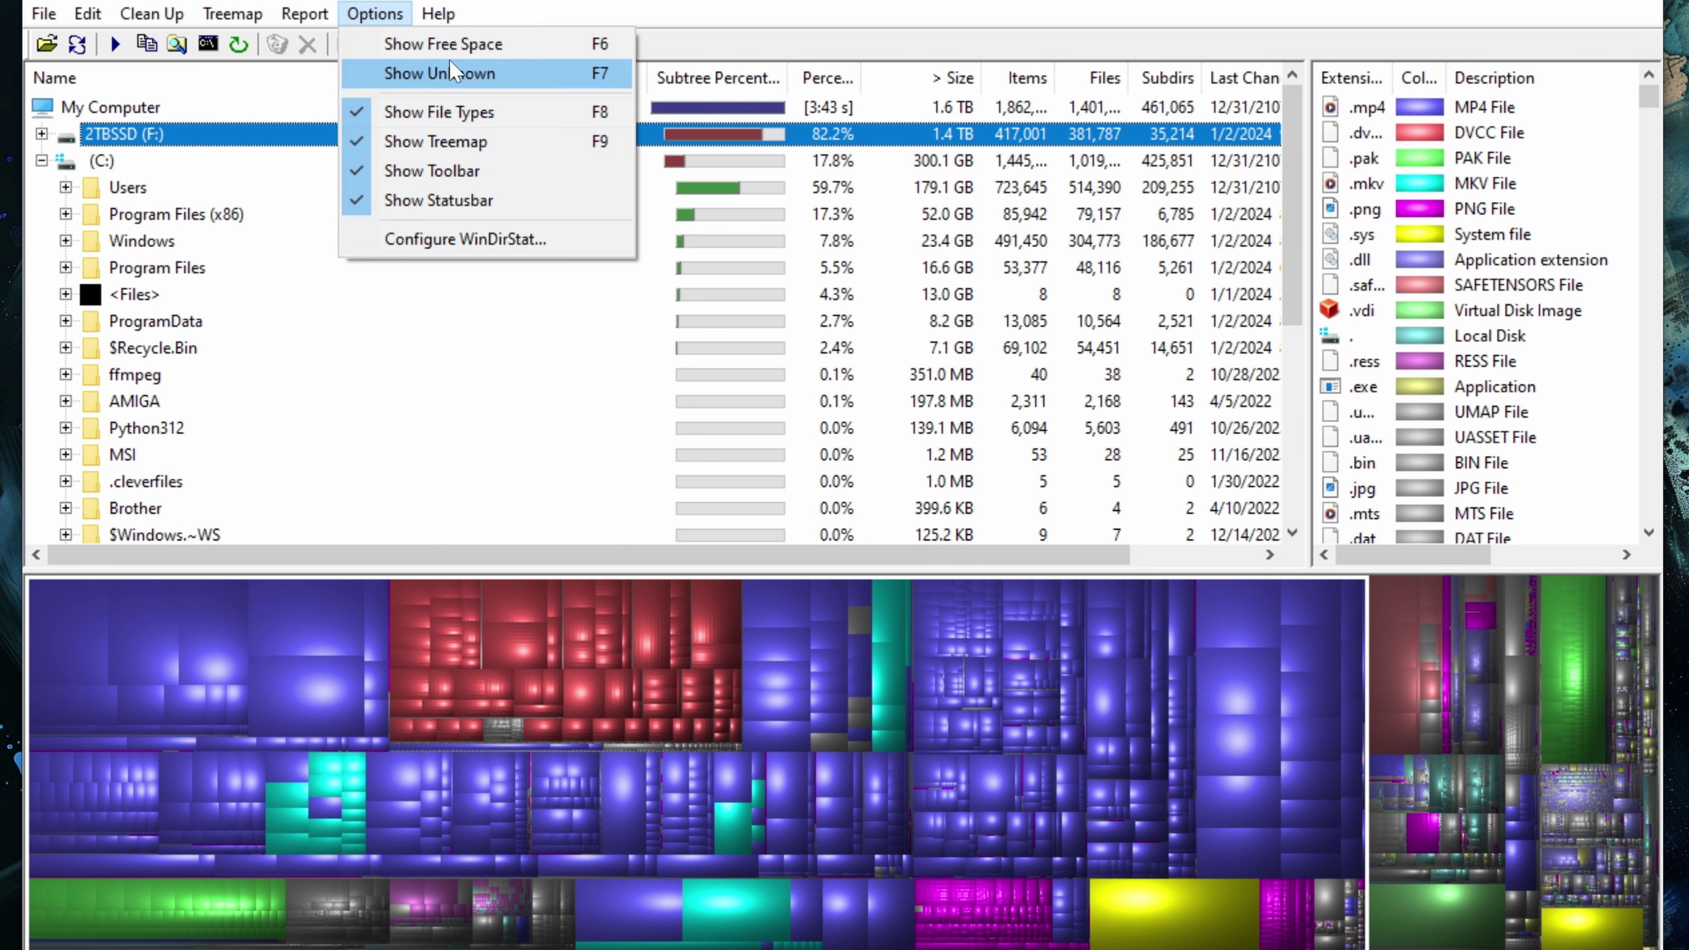
left_click(465, 239)
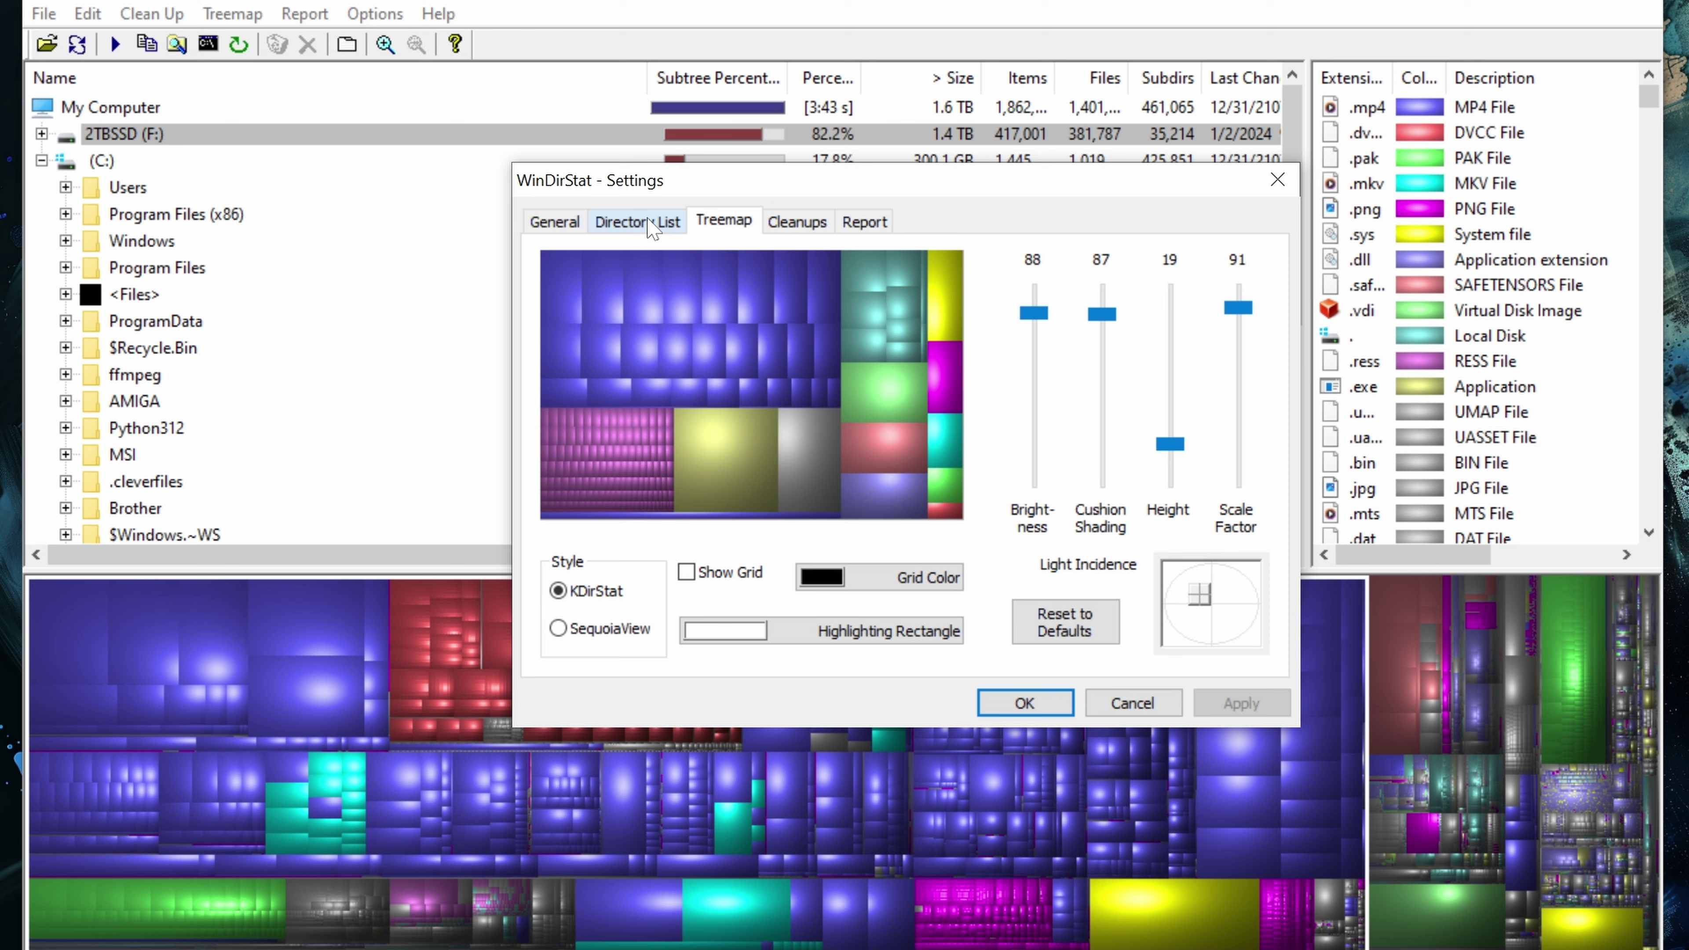
left_click(649, 222)
left_click(553, 221)
left_click(1133, 702)
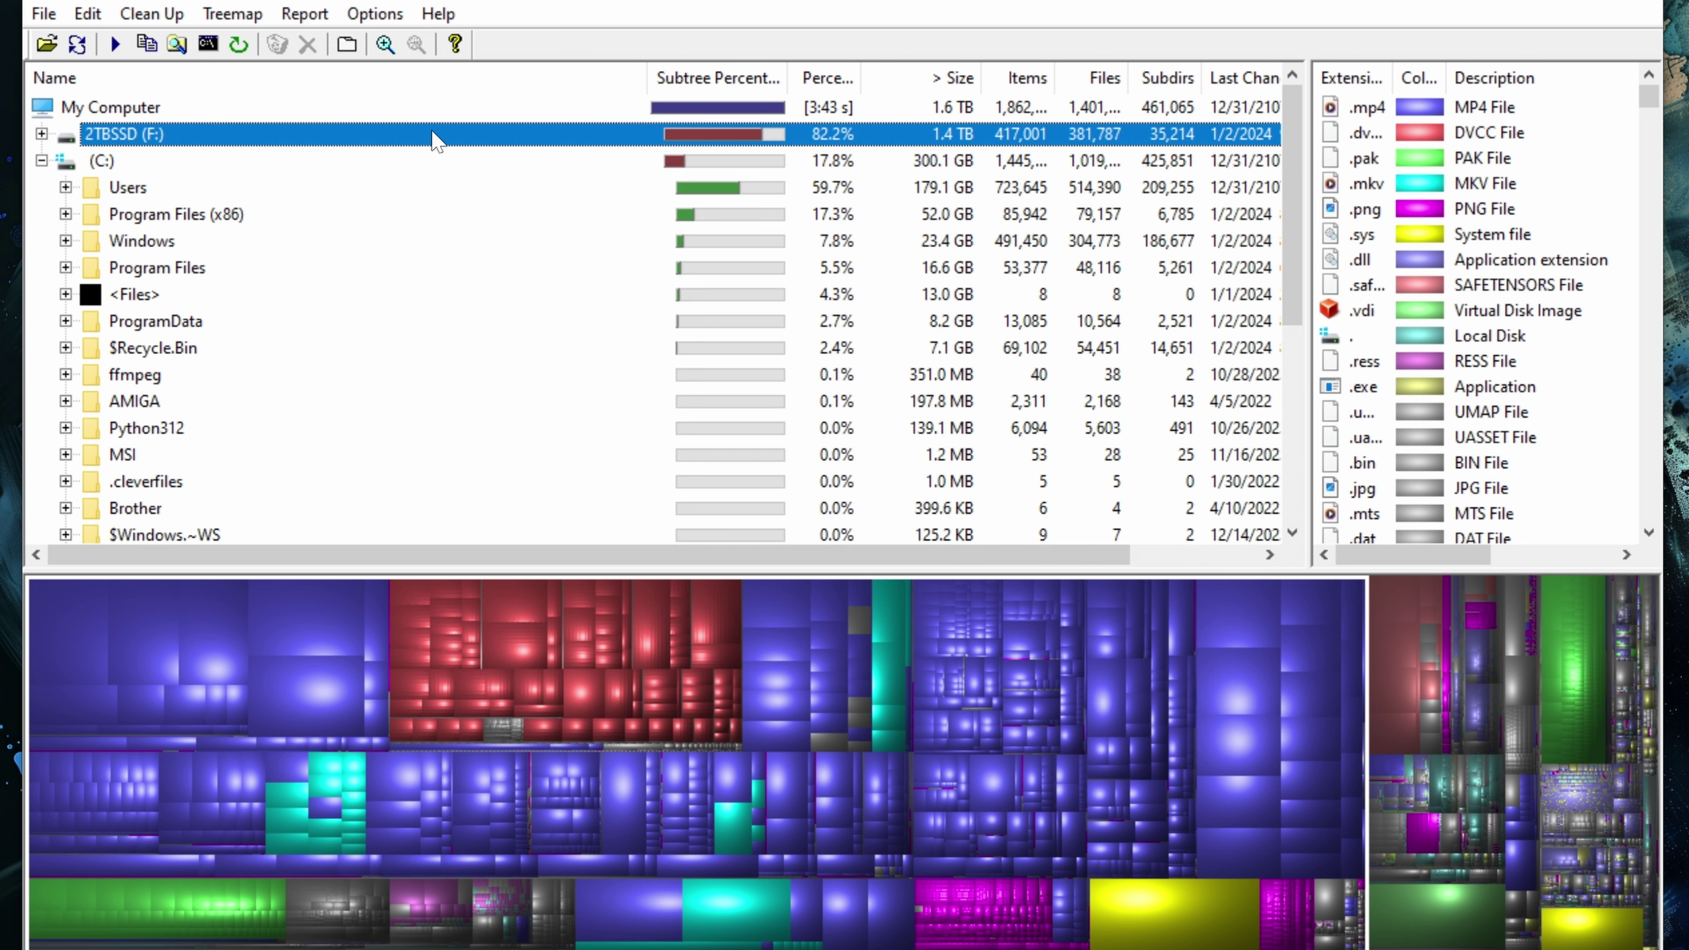